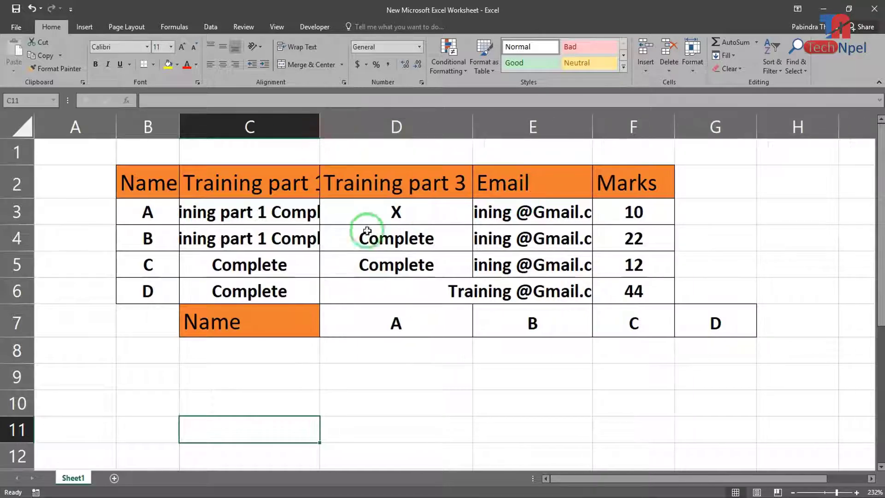
Select the cut-off cells C3 and D6, then the Name row cells C7 to G7
left_click_drag(255, 210, 249, 216)
left_click(249, 216)
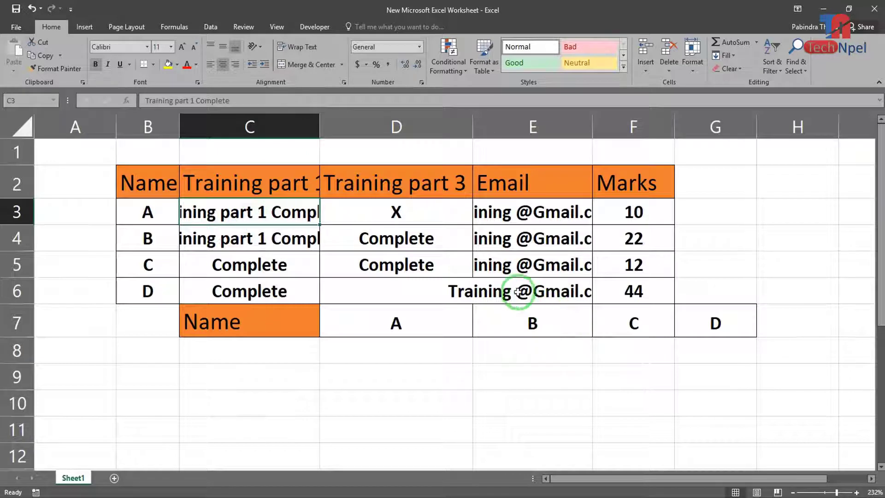
left_click(426, 288)
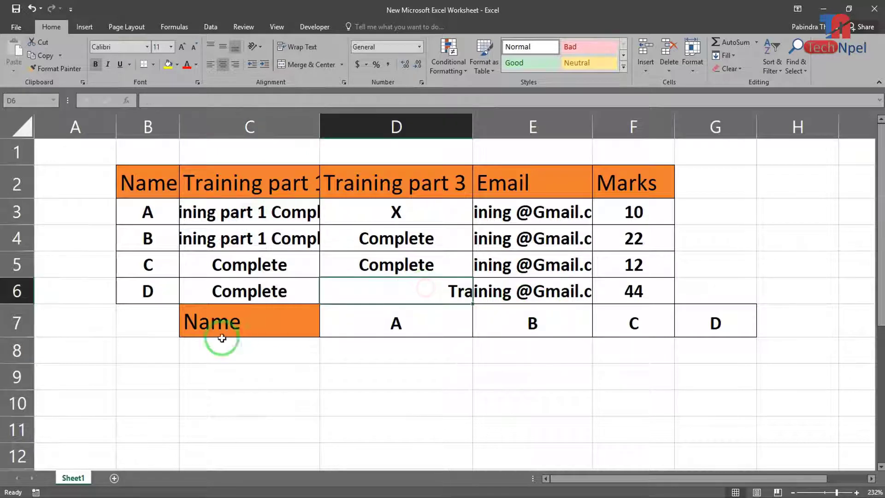
left_click_drag(218, 324, 710, 330)
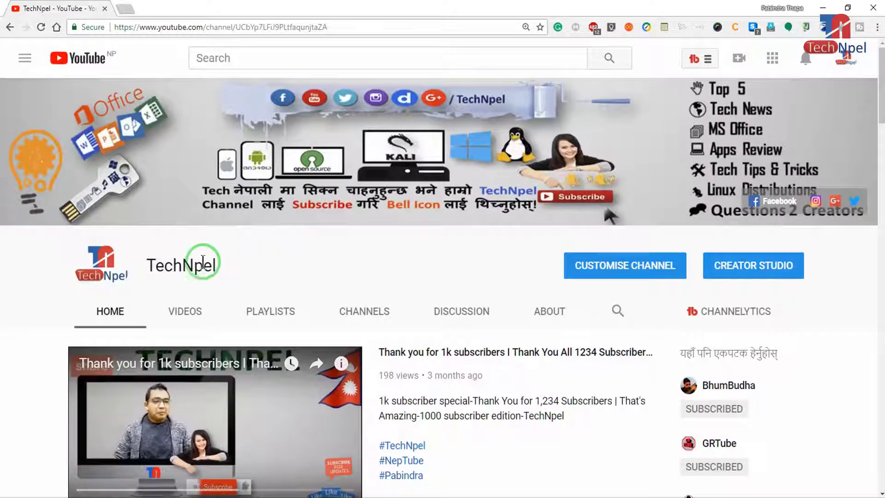
Scroll the TechNpel channel home page down to its Computer Tips and Portable Software playlists
left_click_drag(152, 264, 239, 266)
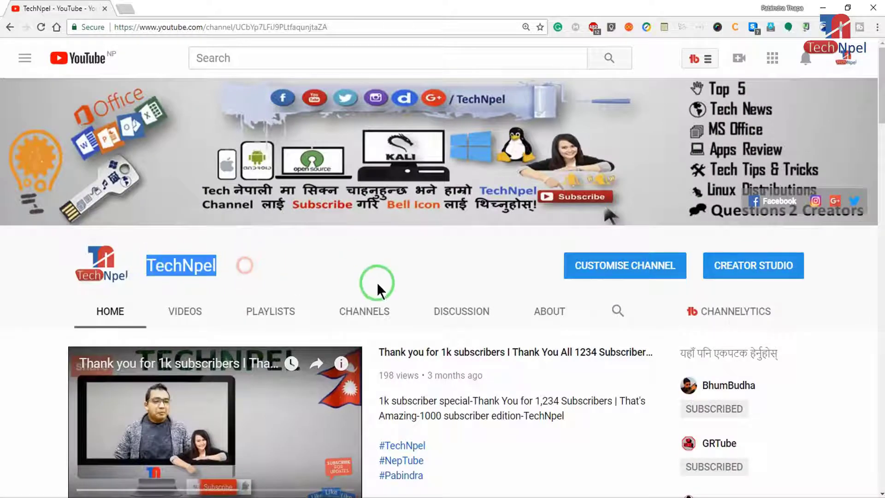
scroll(377, 282, "down", 5)
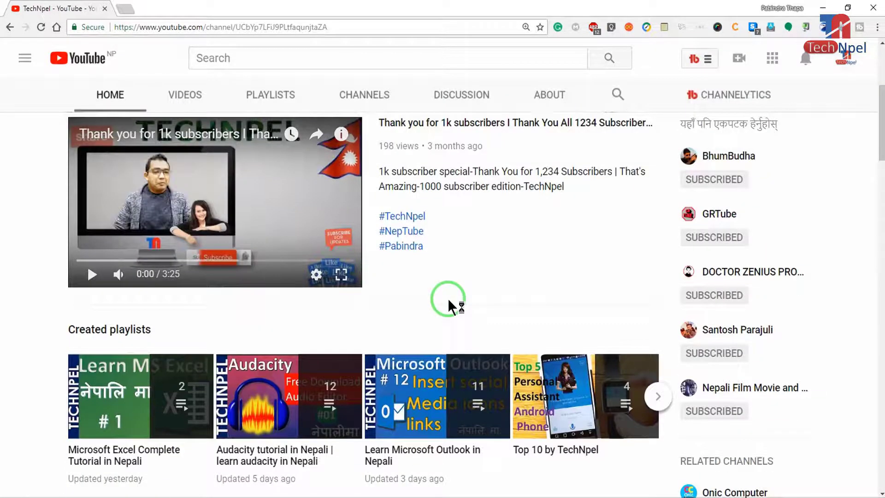
scroll(448, 300, "down", 3)
scroll(448, 300, "down", 2)
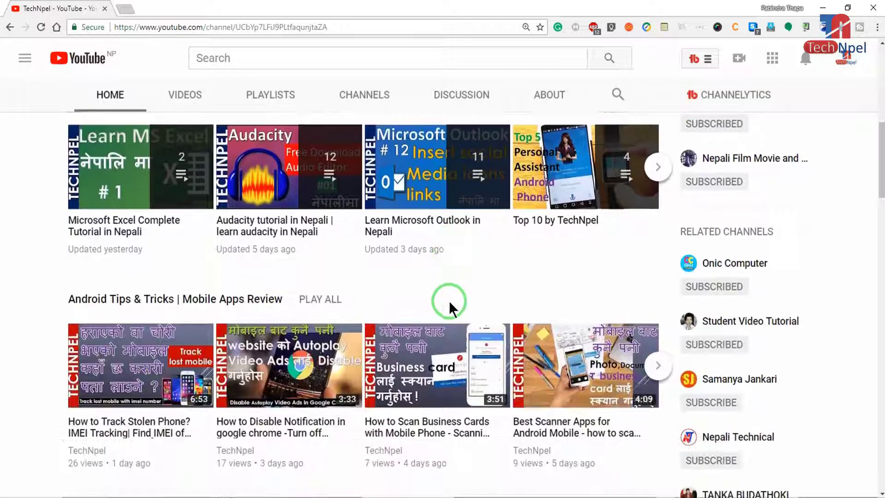
scroll(450, 306, "down", 3)
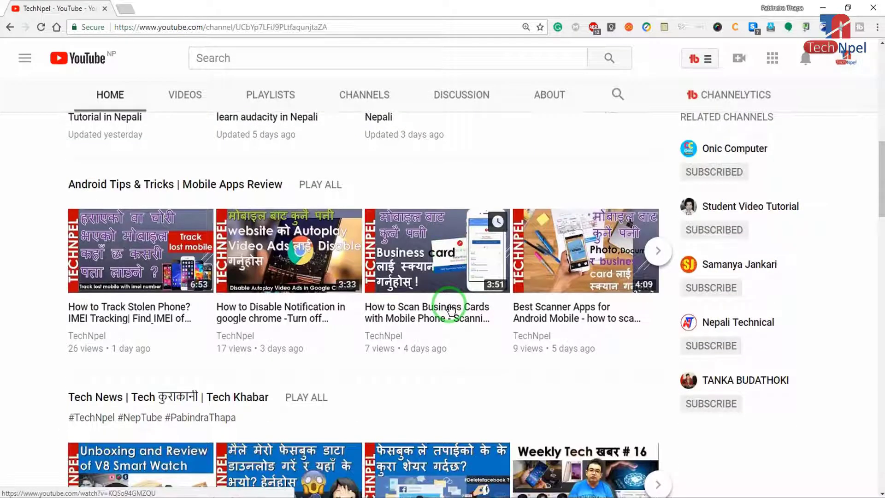
scroll(449, 304, "down", 6)
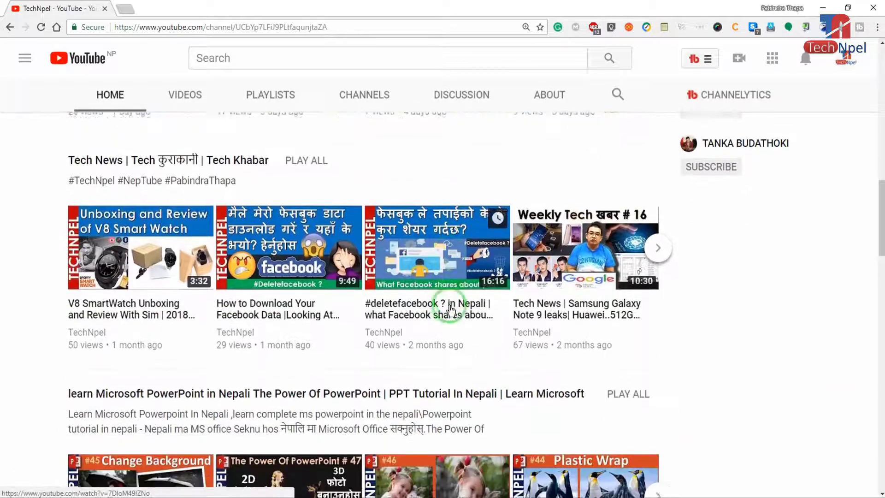
scroll(451, 310, "down", 2)
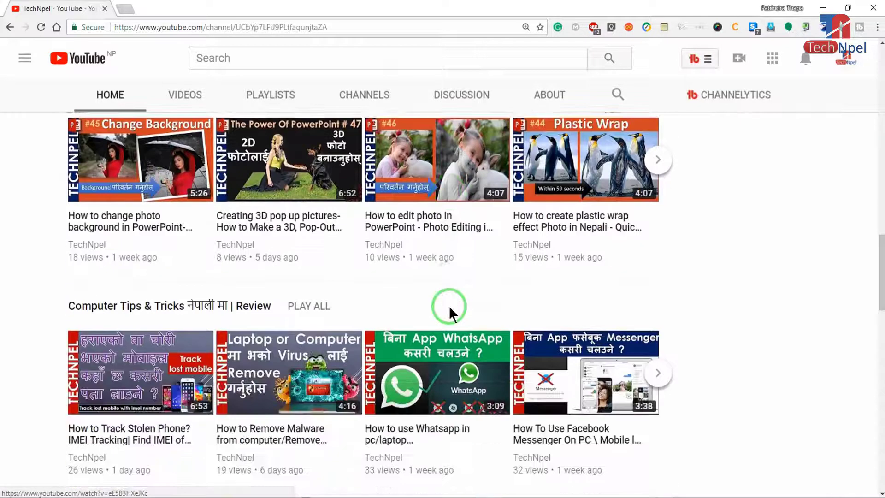
scroll(449, 305, "down", 4)
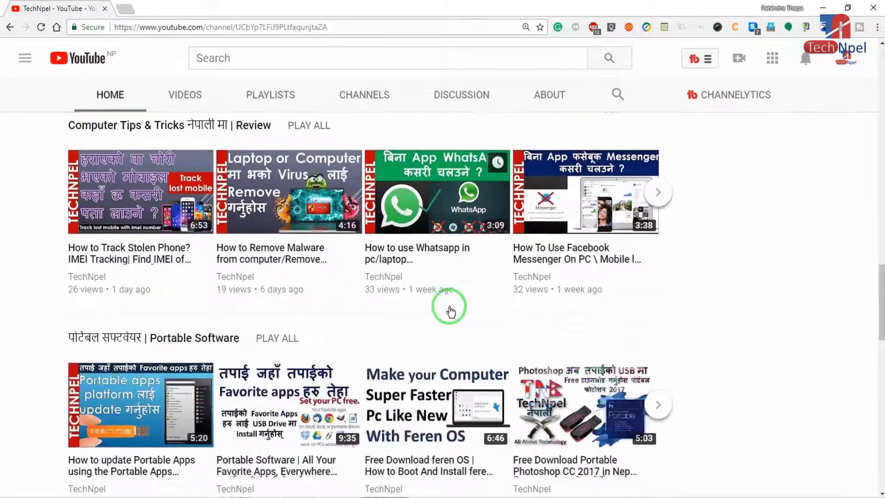
scroll(449, 306, "down", 4)
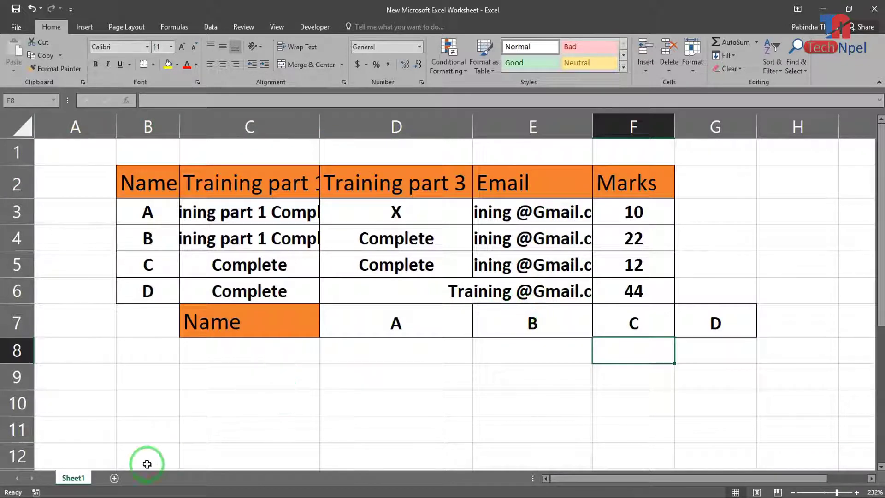
Add a blank Sheet2, return to Sheet1, and zoom out then back in
left_click(116, 479)
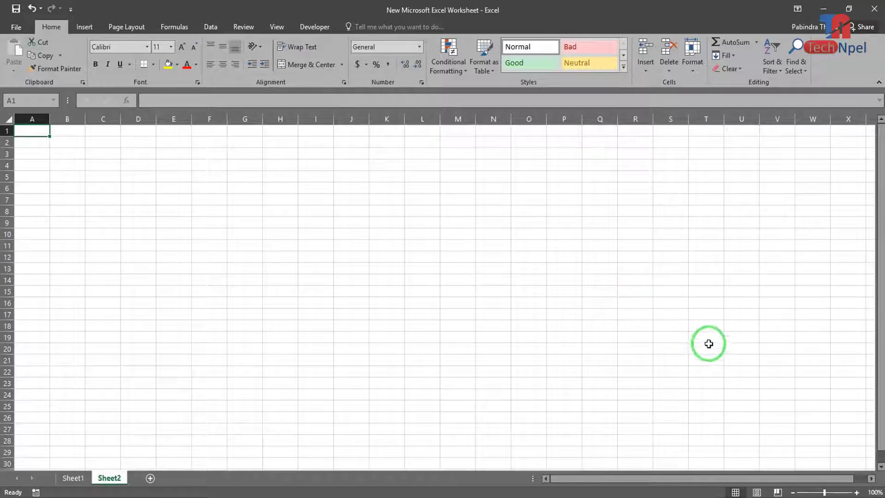
left_click(74, 479)
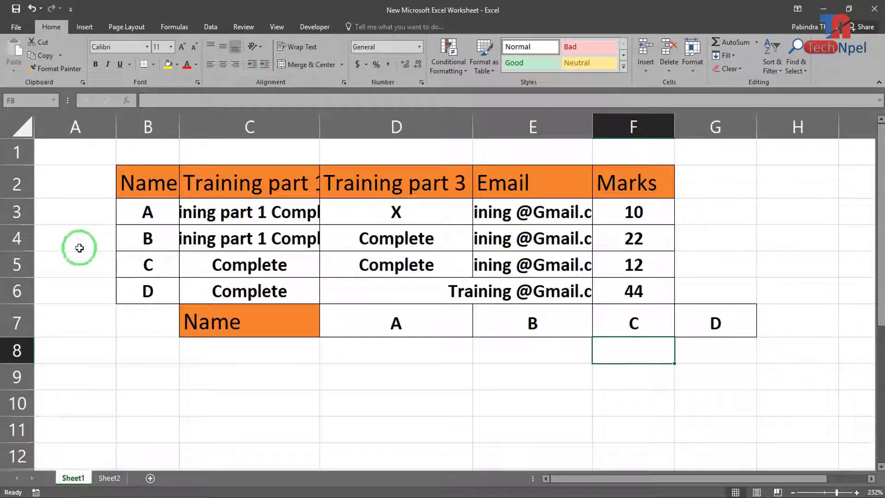
left_click(826, 492)
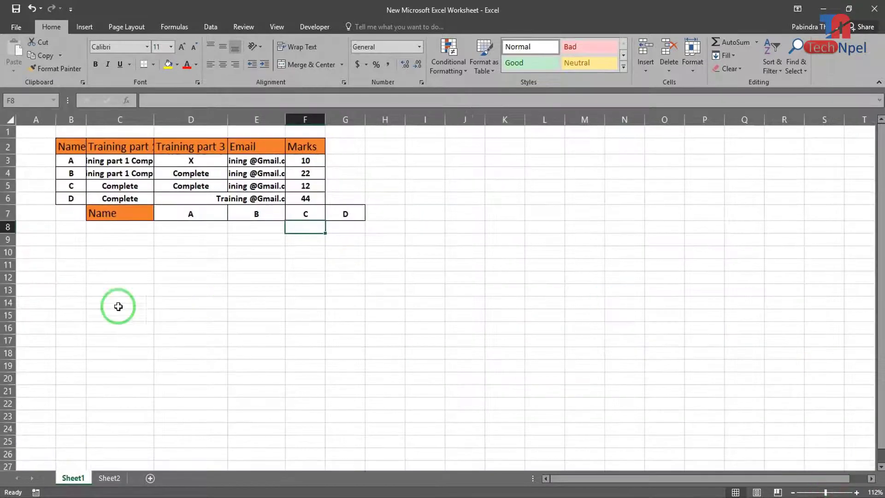
left_click(835, 492)
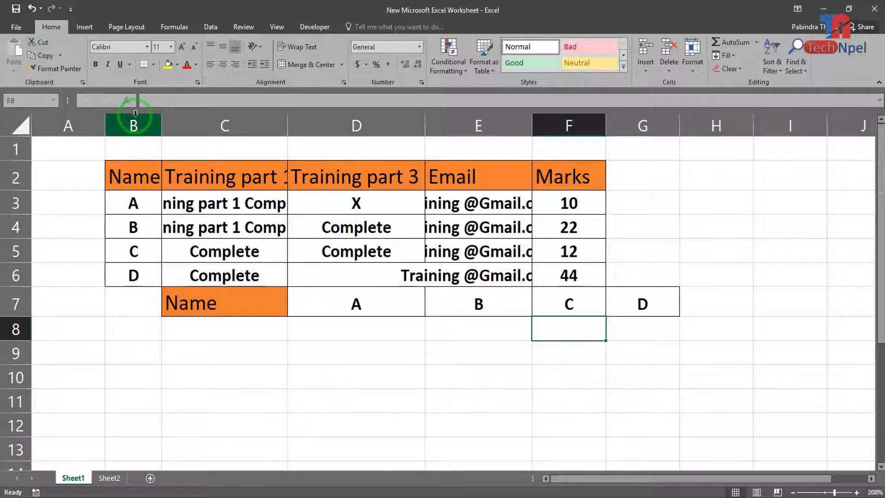
Select columns A–E, the Email column, rows 1–11 and the Training part 1 column by their headers
left_click_drag(68, 125, 490, 115)
left_click(490, 121)
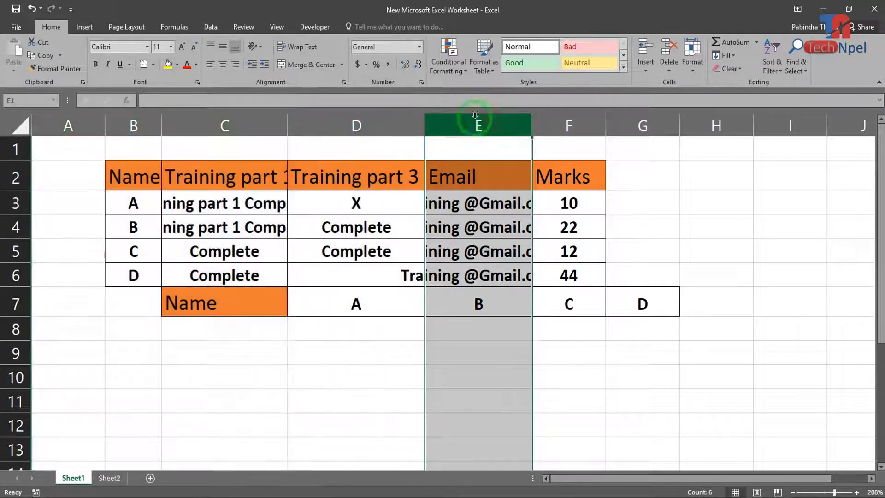
left_click_drag(8, 149, 7, 396)
left_click(235, 121)
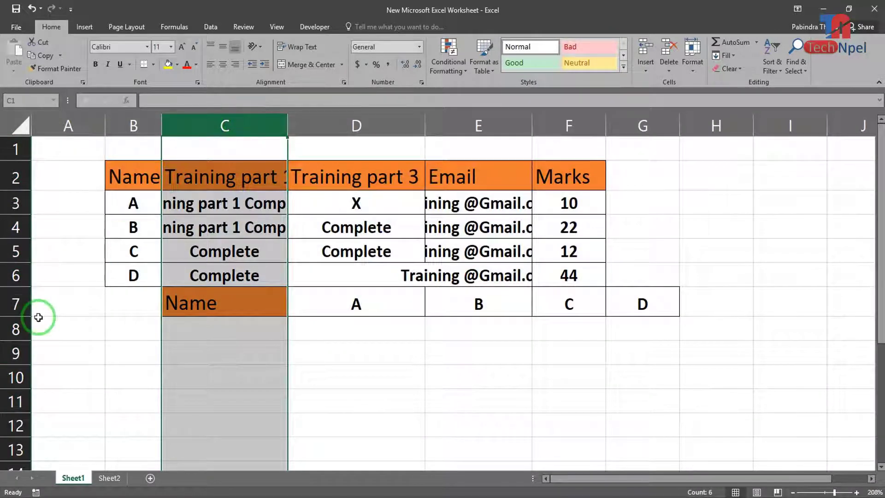
Select row 7 holding the Name, A, B, C, D cells
left_click(14, 304)
left_click(213, 355)
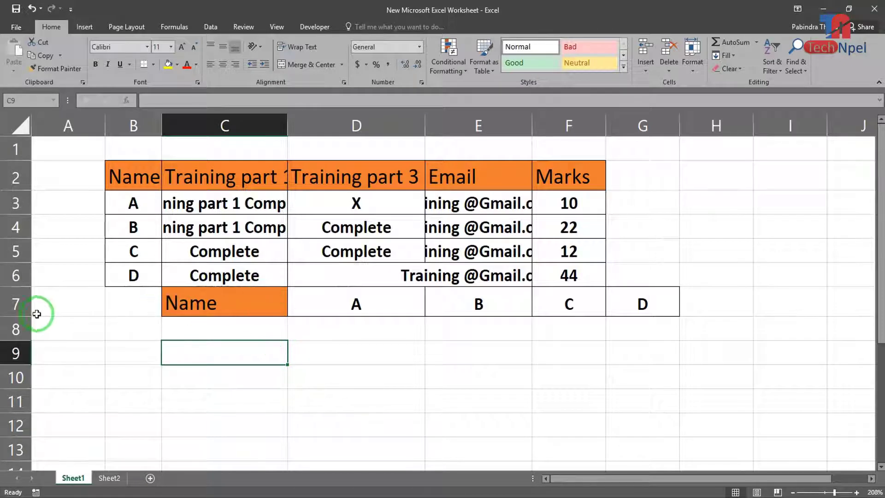
left_click_drag(205, 309, 646, 303)
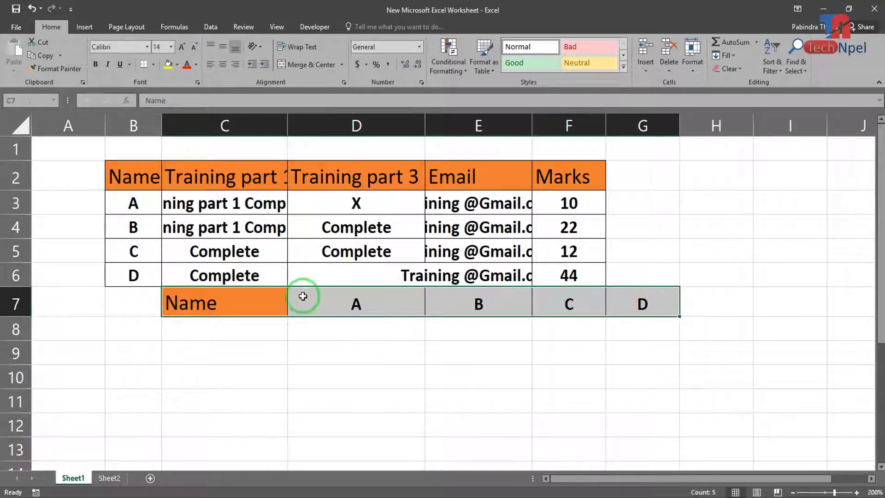
left_click(8, 303)
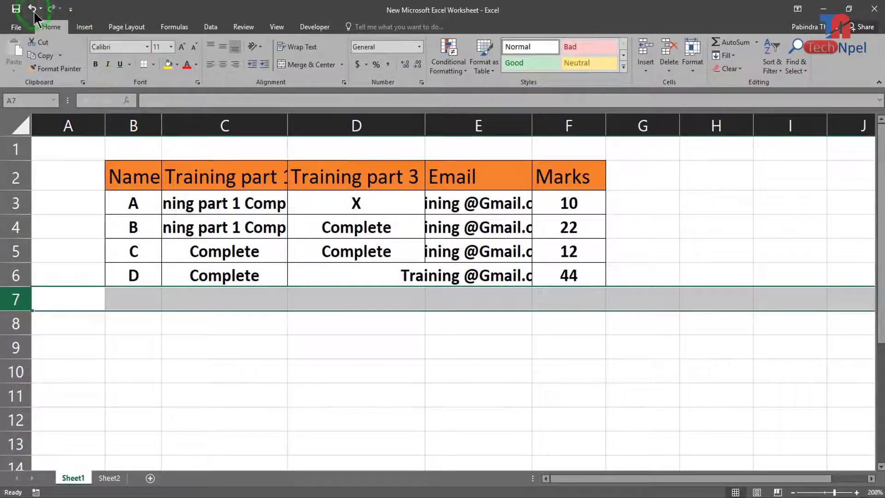
Undo the cleared contents, then delete row 7 entirely from its header's context menu
left_click(31, 8)
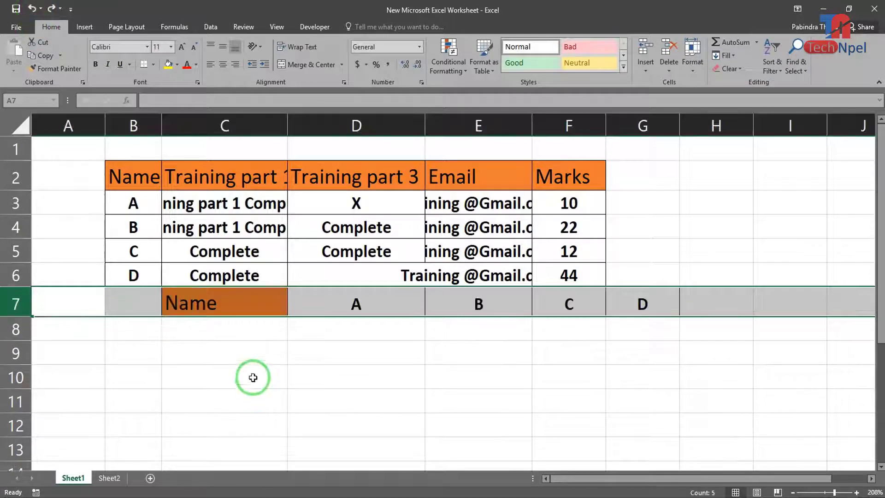
right_click(17, 305)
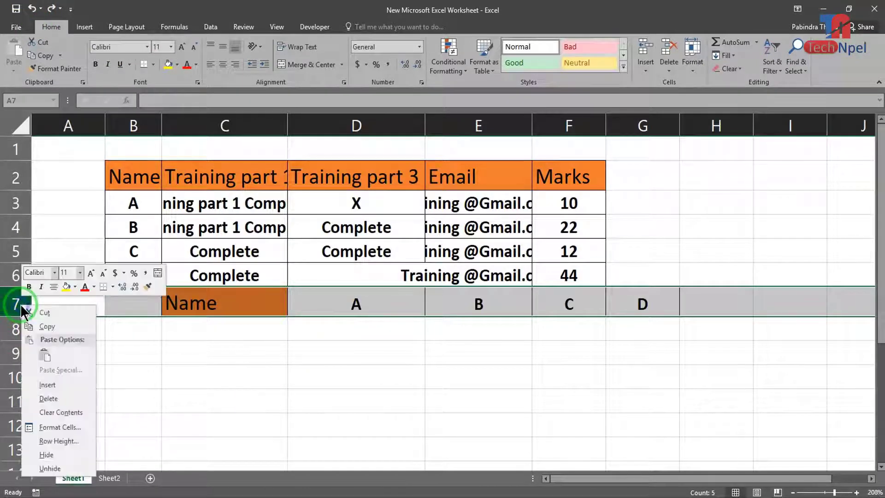
left_click(56, 399)
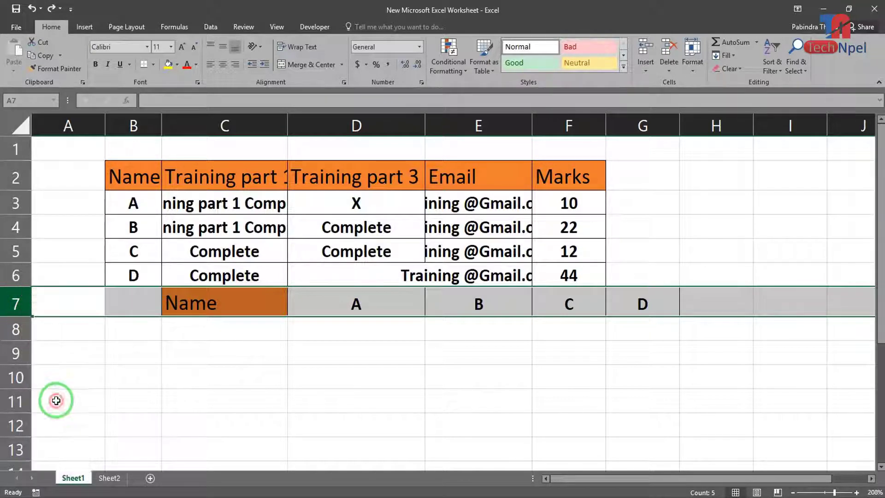
left_click(342, 354)
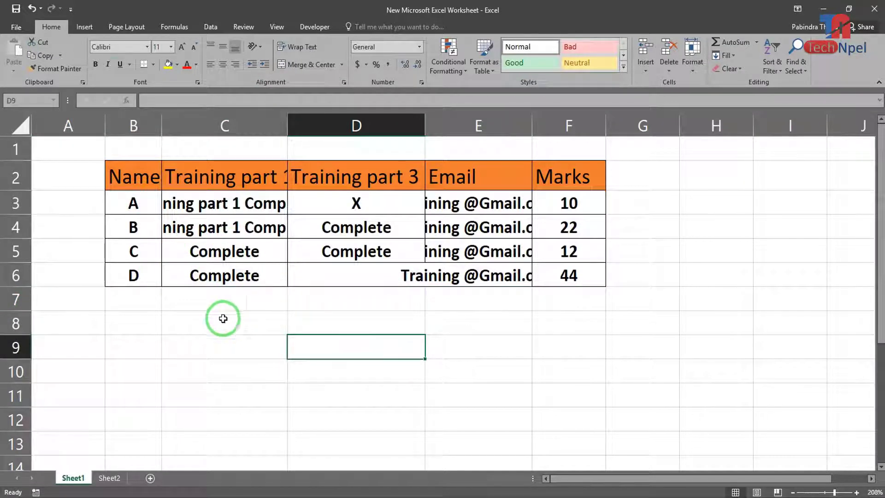
left_click(397, 115)
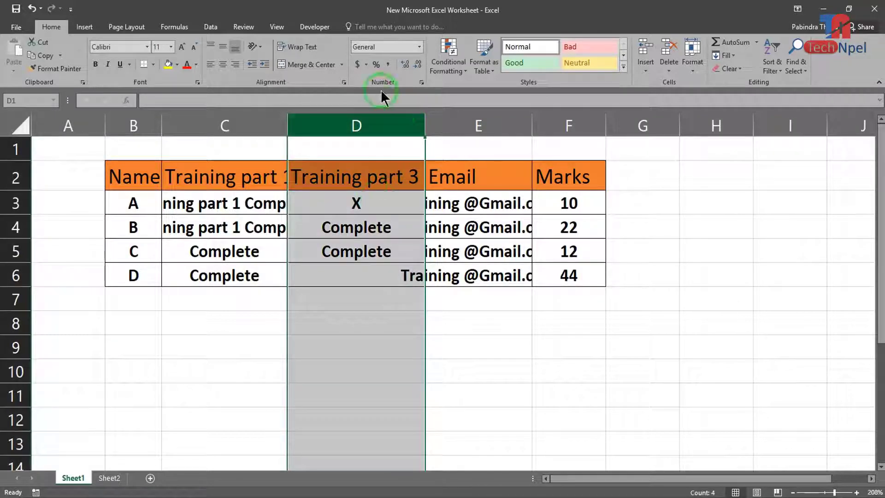
left_click(395, 113)
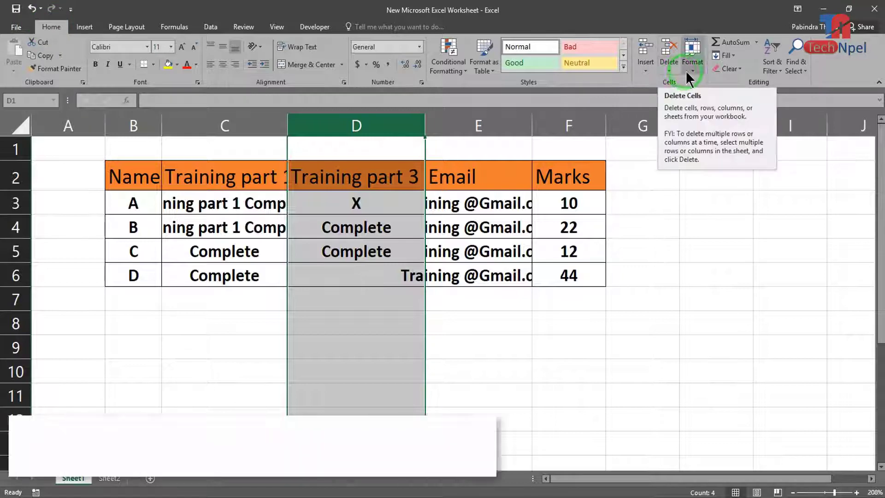
left_click(646, 70)
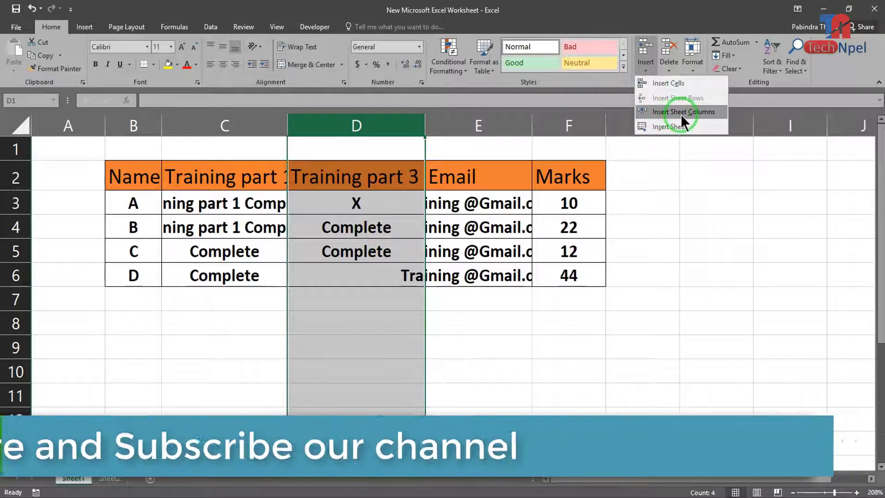
left_click(682, 114)
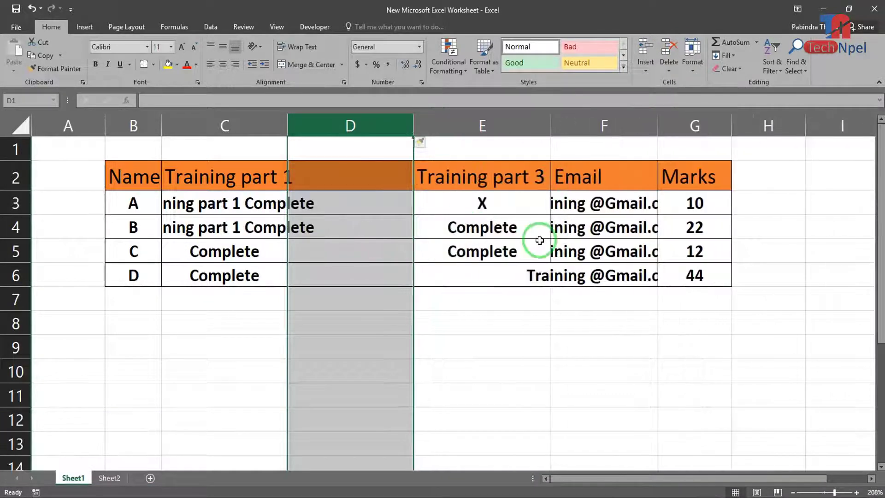
left_click(32, 9)
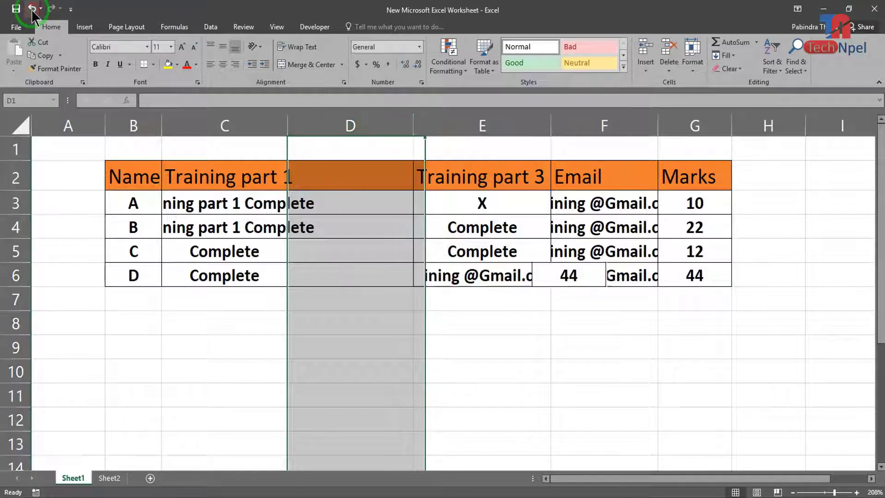
left_click(497, 334)
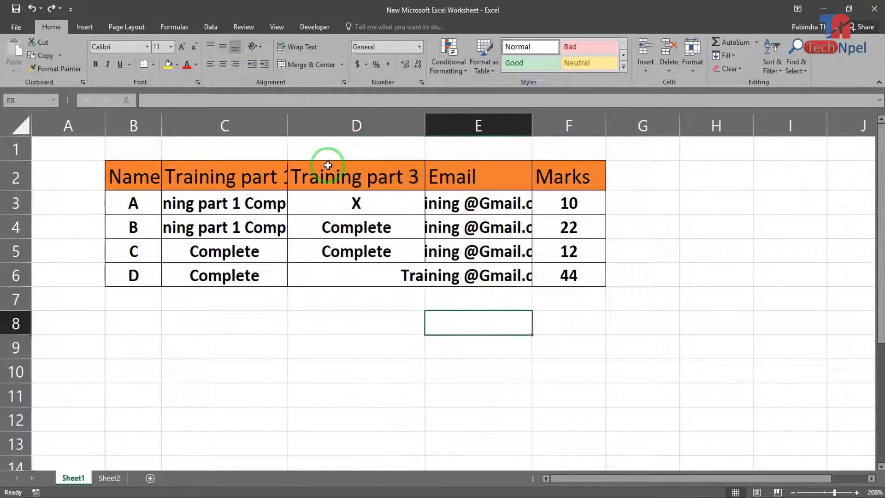
left_click(471, 128)
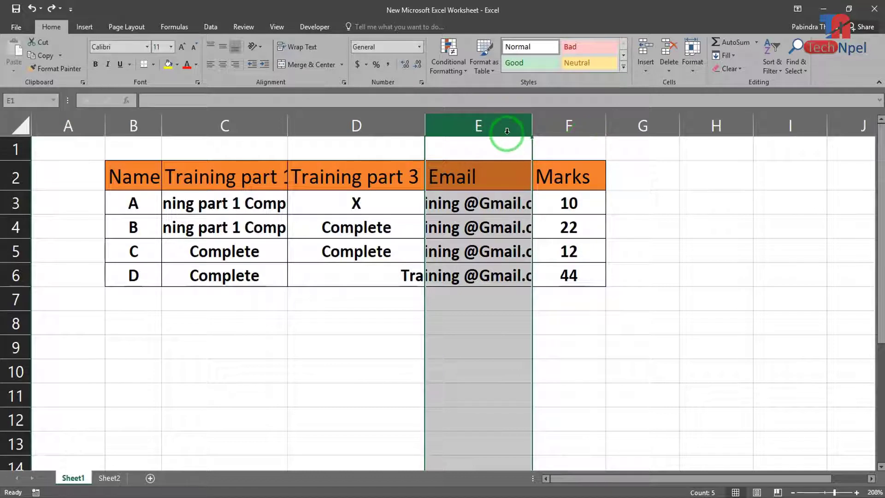
Insert a blank column D before the Training part 3 column
left_click_drag(504, 132, 490, 121)
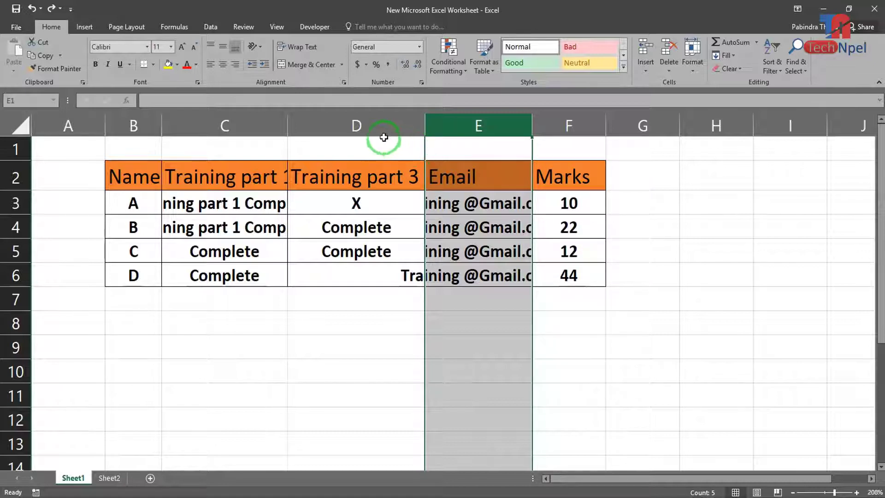
left_click(391, 125)
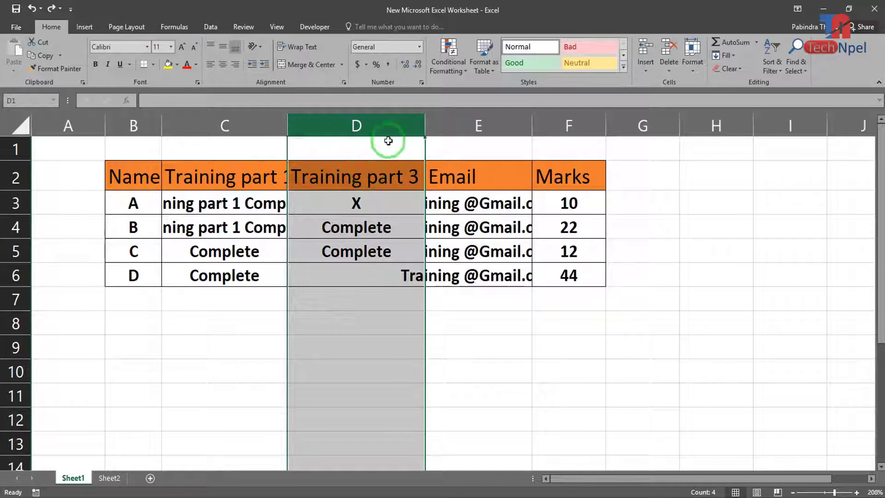
right_click(382, 119)
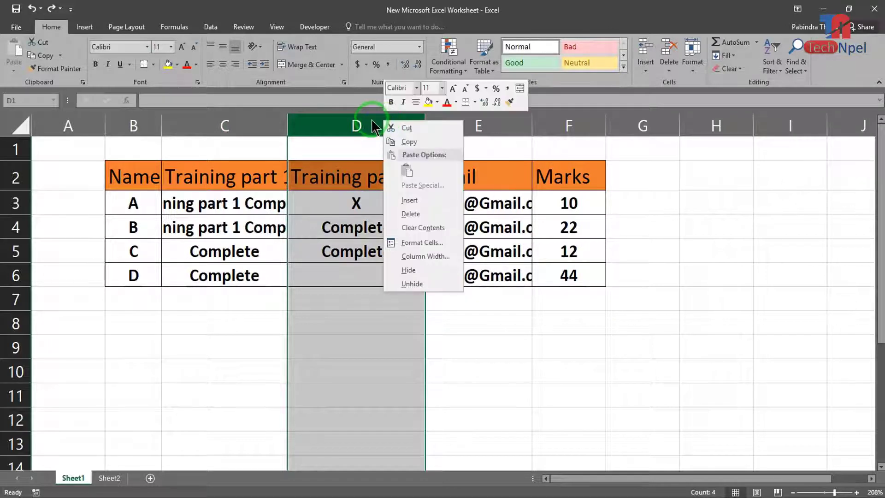
left_click(420, 200)
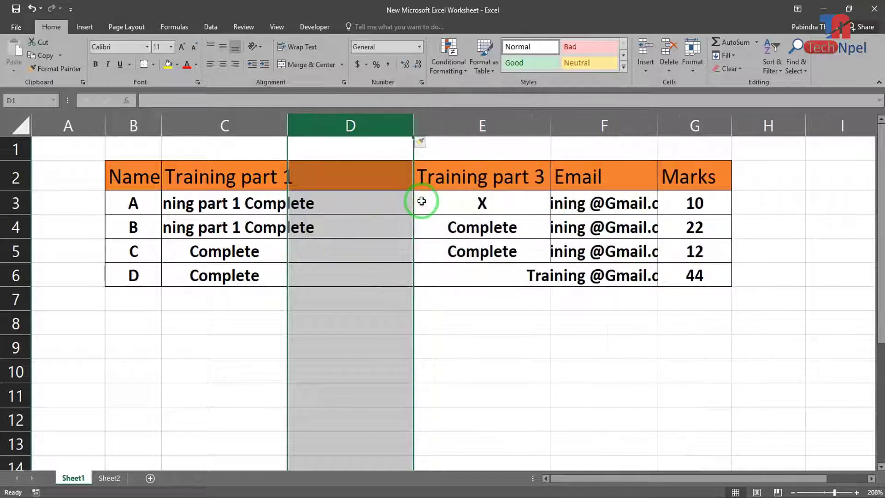
left_click(468, 362)
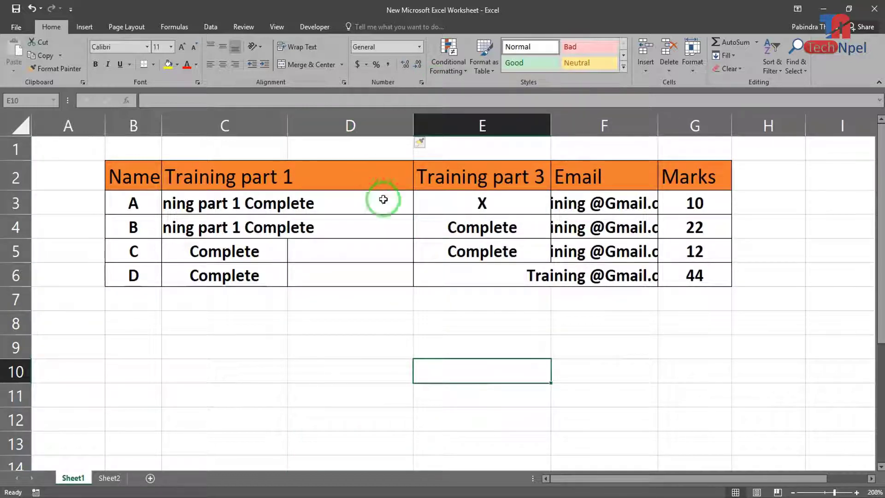
left_click(482, 119)
mouse_move(415, 113)
left_mouse_down()
mouse_move(375, 128)
mouse_move(618, 126)
mouse_move(358, 121)
left_mouse_up()
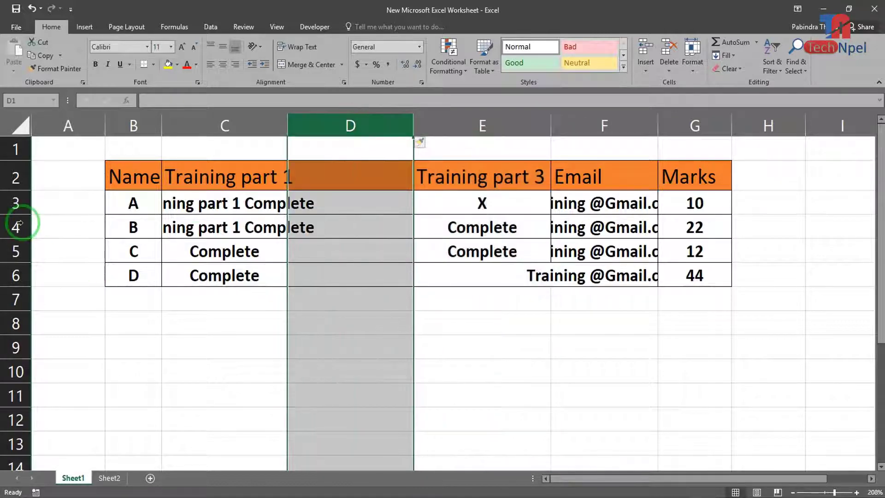
right_click(387, 131)
left_click(420, 216)
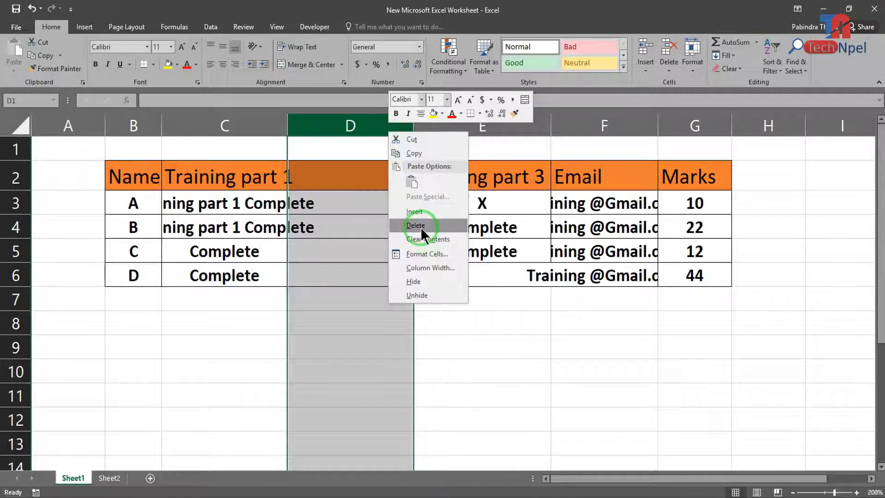
left_click(421, 226)
left_click(510, 389)
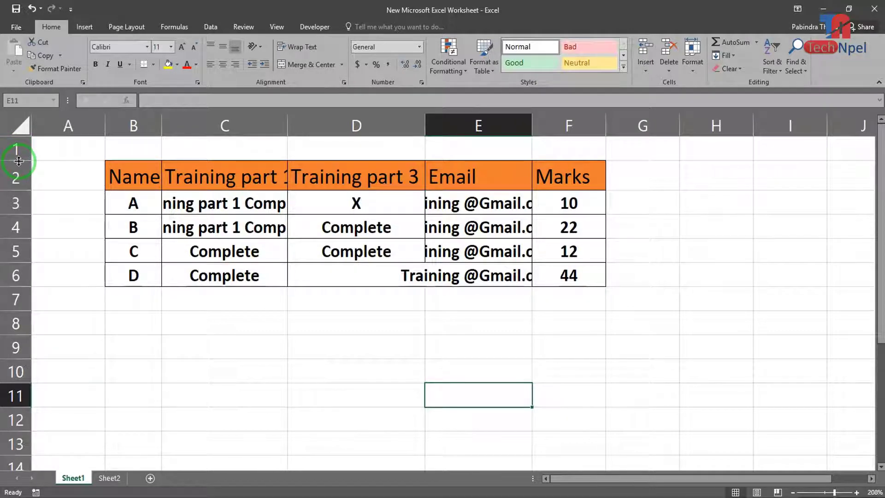
Widen Name column B, make rows 1 and 2 much taller, and select all cells
mouse_move(18, 161)
left_mouse_down()
mouse_move(18, 241)
mouse_move(29, 169)
left_mouse_up()
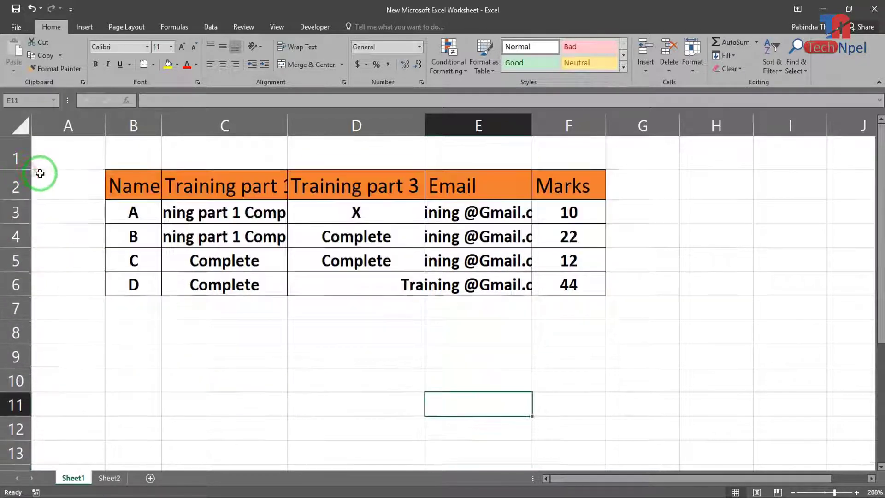
mouse_move(163, 128)
left_mouse_down()
mouse_move(247, 124)
mouse_move(169, 139)
left_mouse_up()
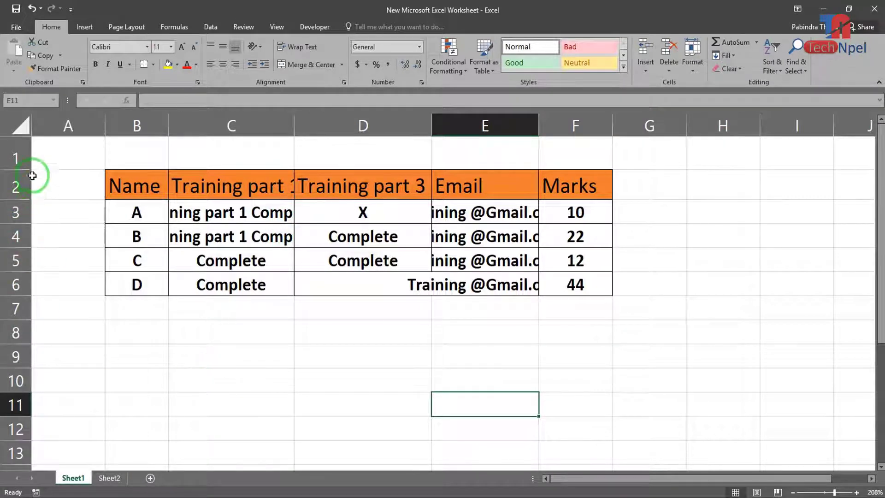
left_click_drag(24, 169, 24, 199)
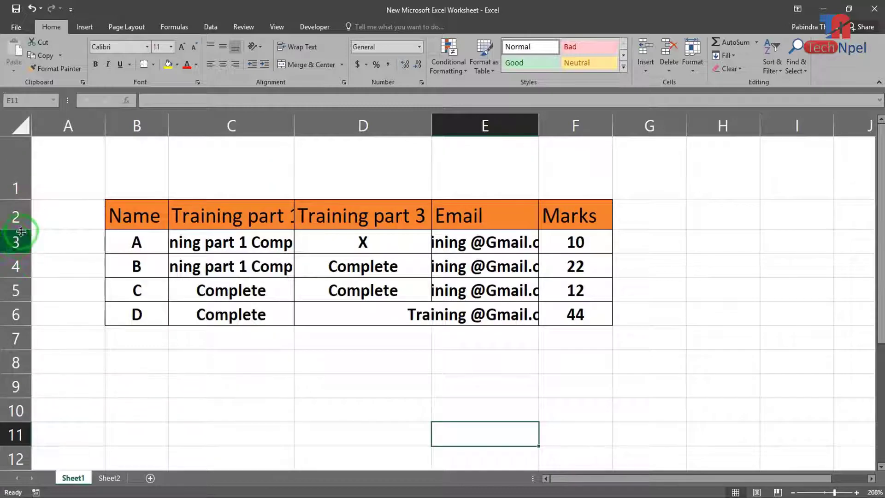
left_click_drag(19, 230, 25, 266)
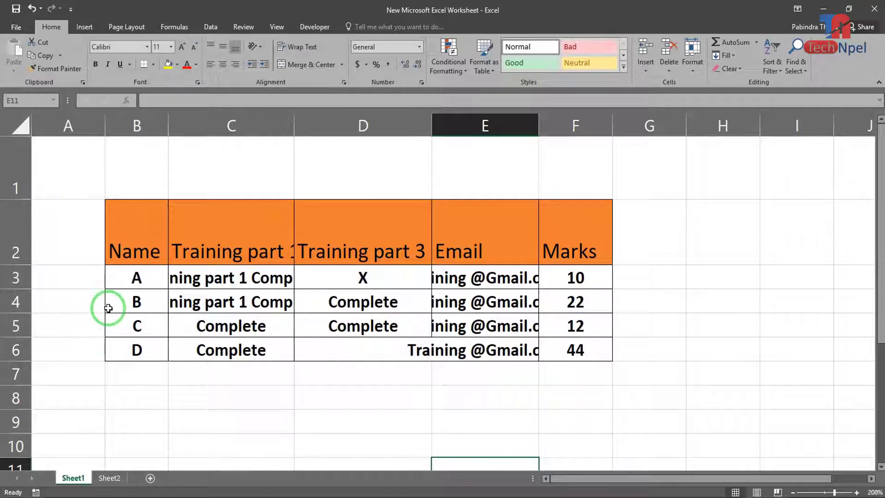
left_click(18, 129)
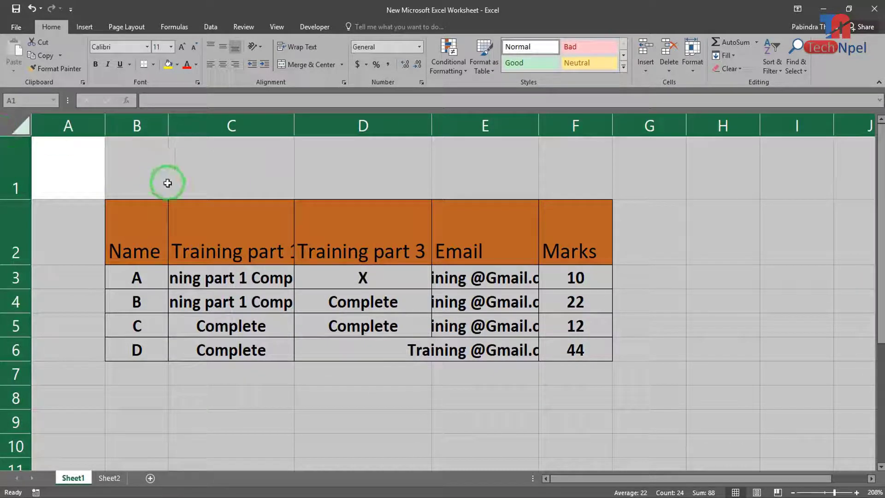
Set all rows to one uniform height, widen all columns, then undo the column widening
left_click_drag(25, 267, 16, 226)
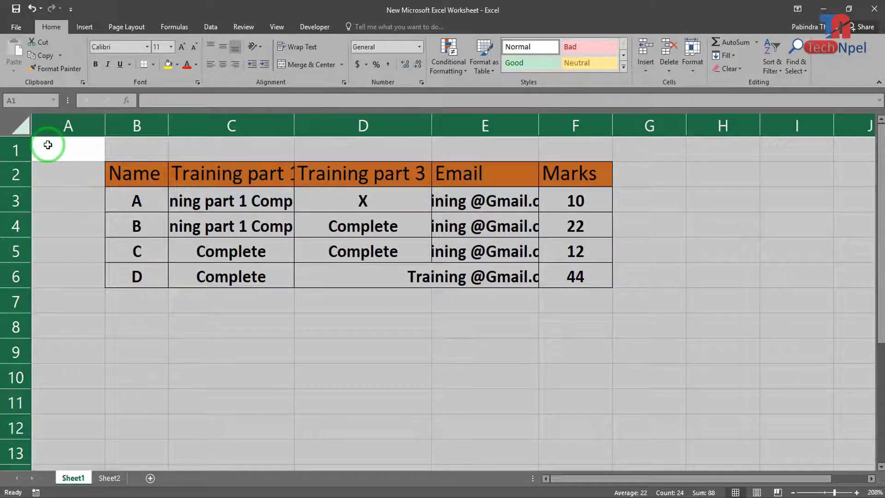
left_click_drag(24, 163, 17, 214)
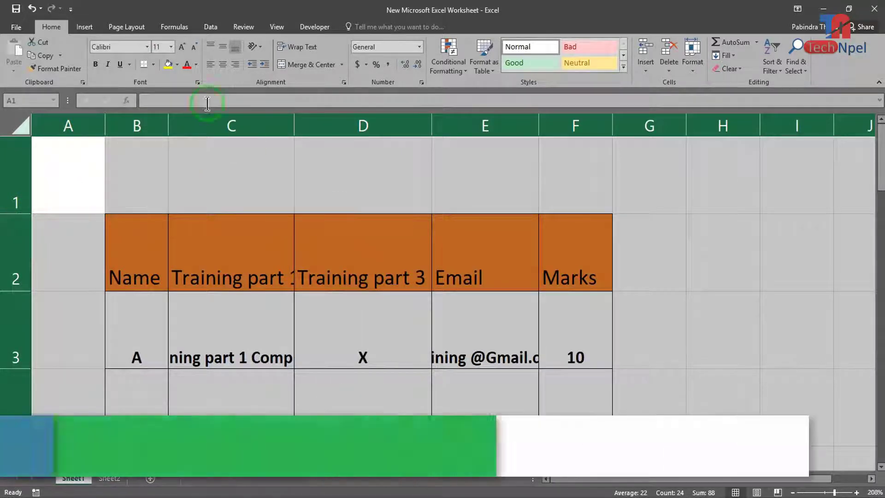
left_click_drag(166, 121, 235, 128)
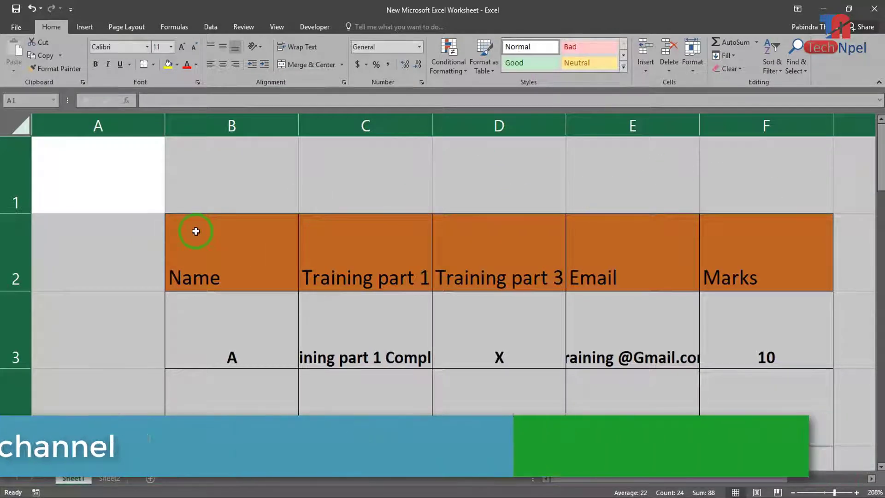
key("ctrl+z")
key("ctrl+z")
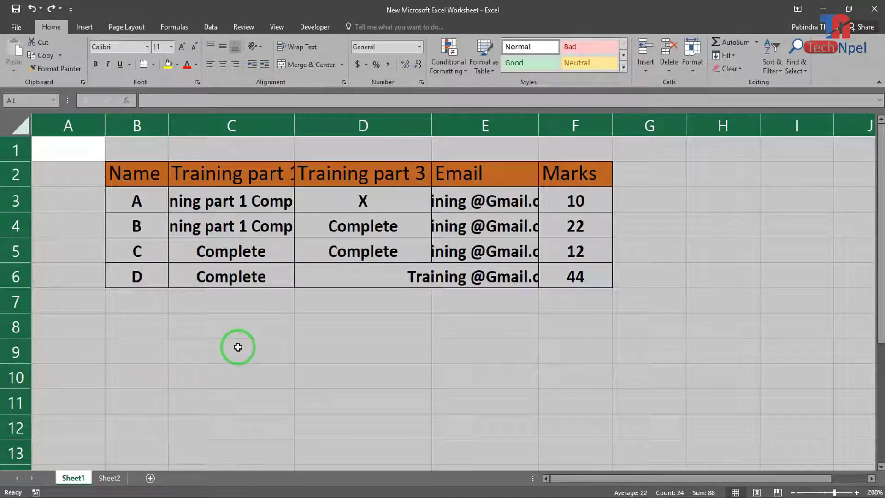
left_click(267, 326)
left_click(272, 344)
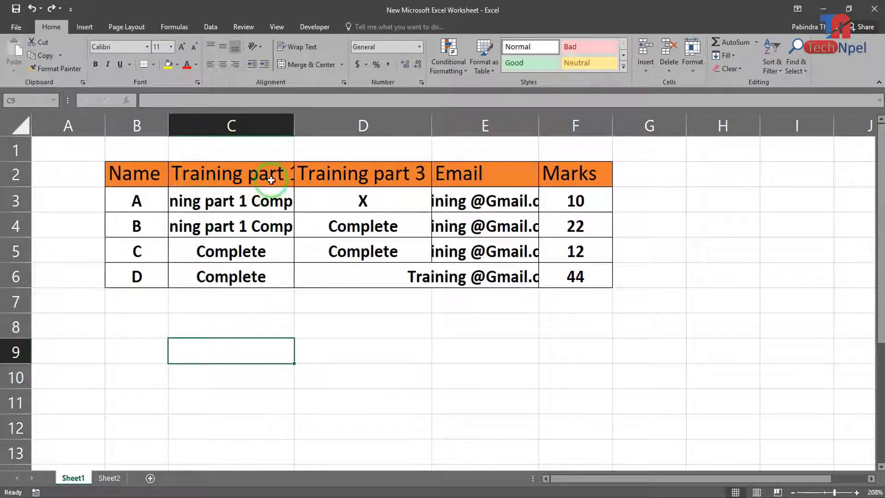
Select the Training part 1 and Training part 3 columns and header cells
left_click(363, 124)
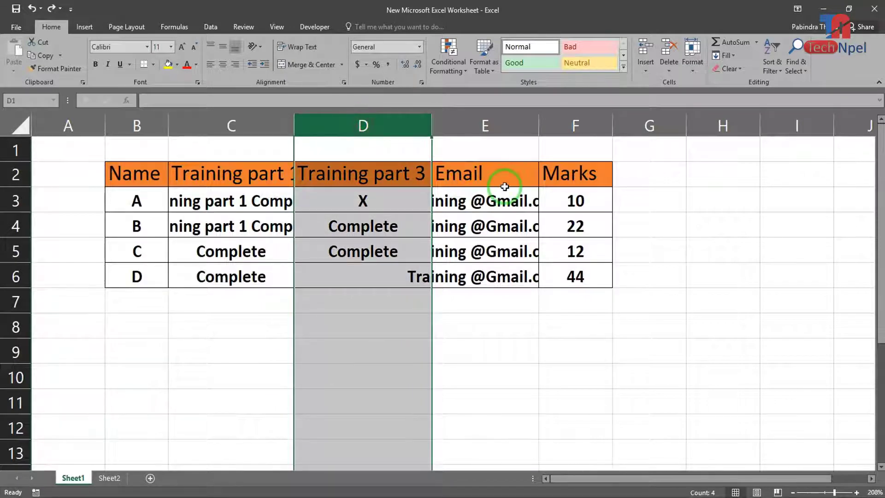
left_click(243, 133, "ctrl")
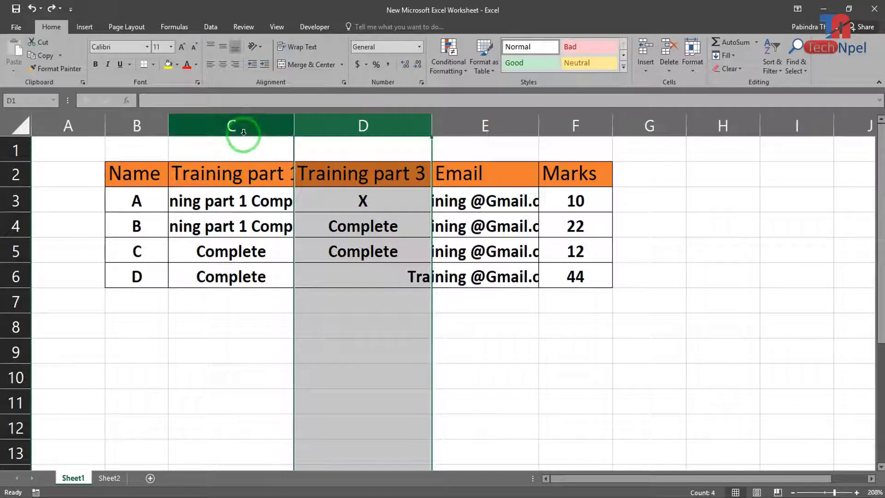
left_click(228, 178)
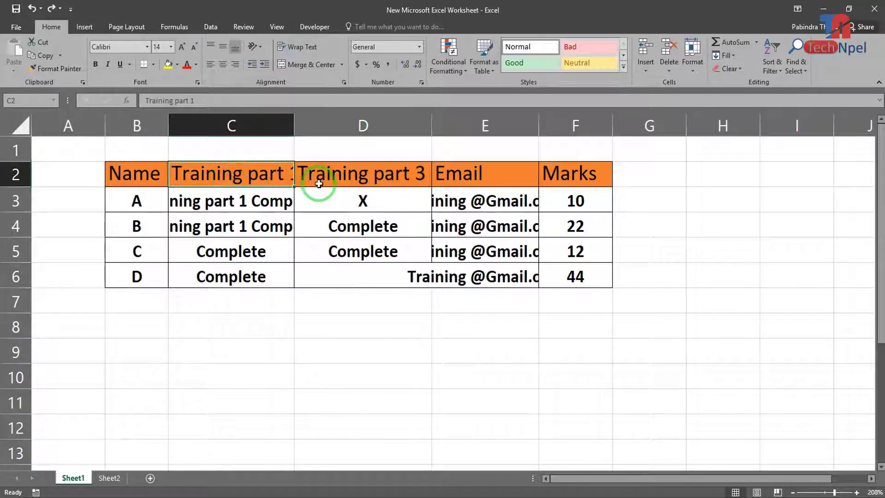
left_click(369, 125)
left_click_drag(435, 135, 435, 135)
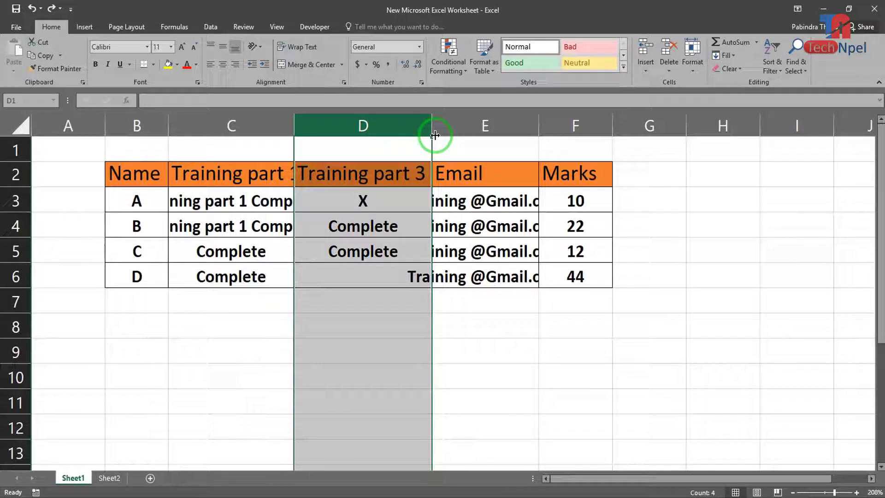
left_click(217, 366)
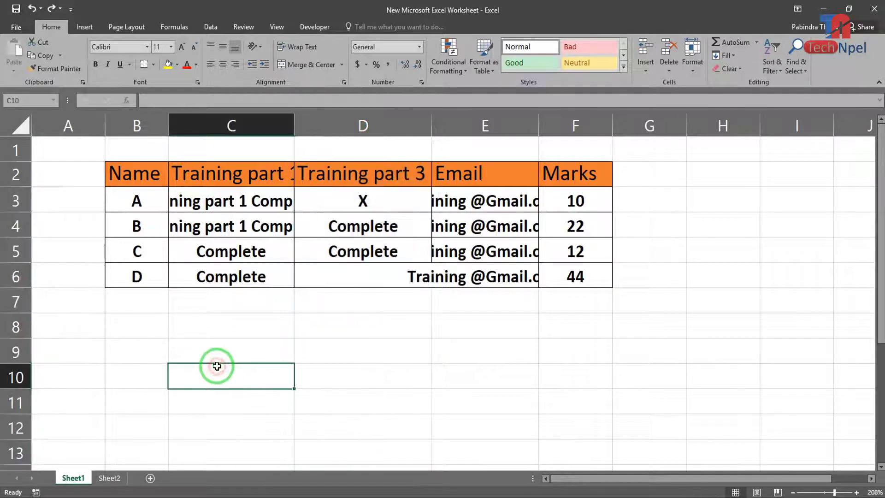
Hide columns C and D, the two Training columns
left_click_drag(239, 120, 328, 111)
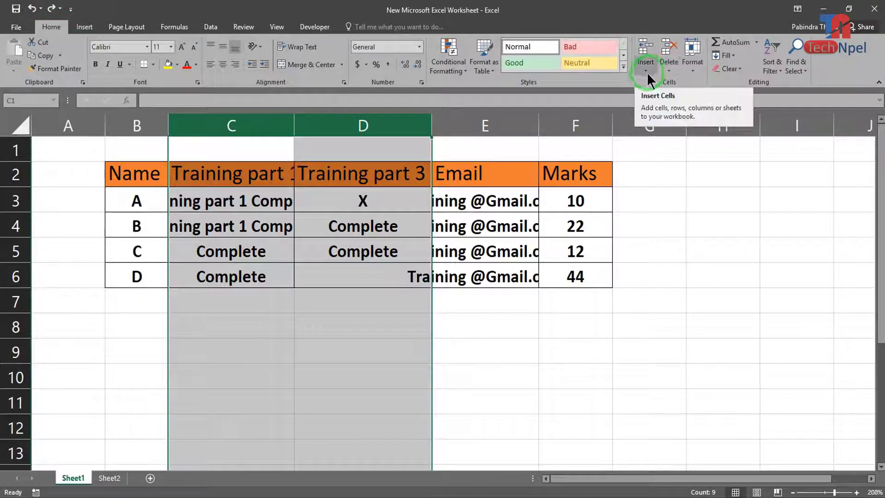
right_click(341, 134)
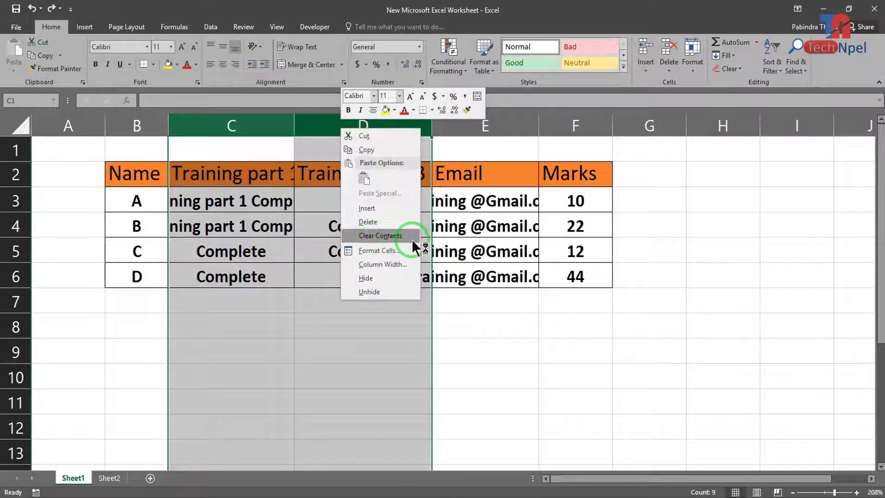
left_click(386, 278)
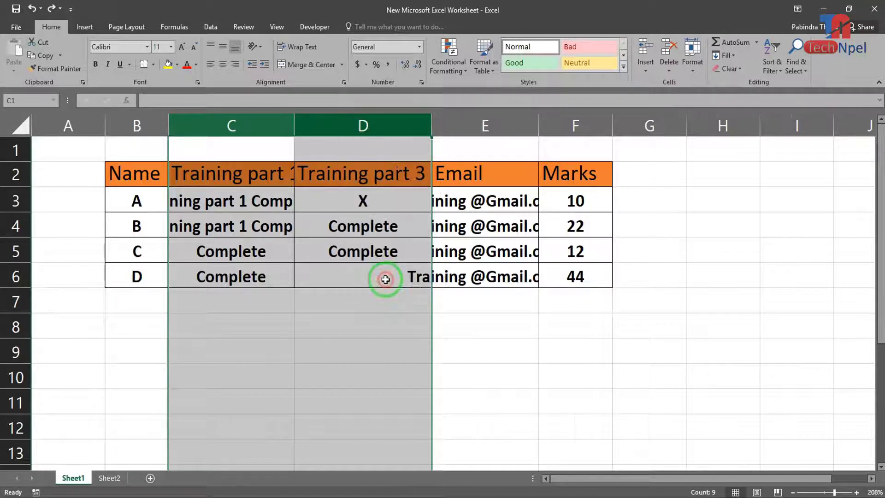
left_click(378, 371)
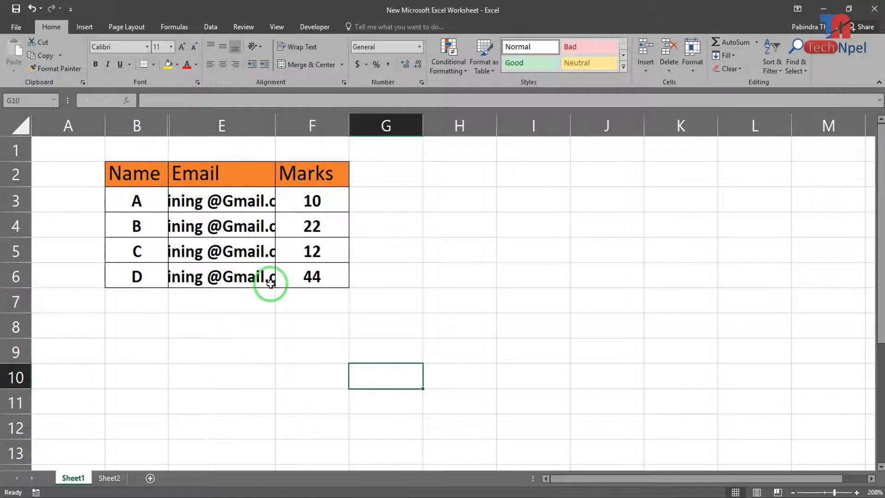
Select the Name and Email entries, then AutoFit column E to the full email addresses
left_click_drag(144, 174, 151, 272)
left_click_drag(197, 172, 221, 281)
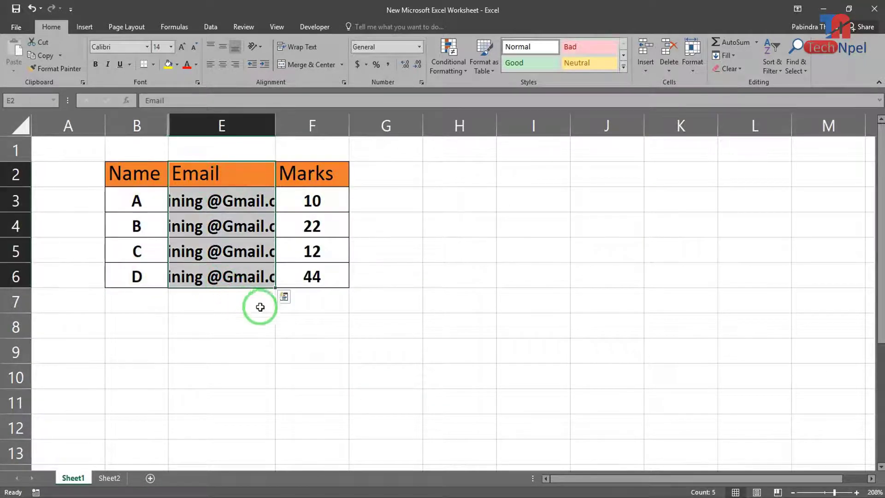
double_click(277, 125)
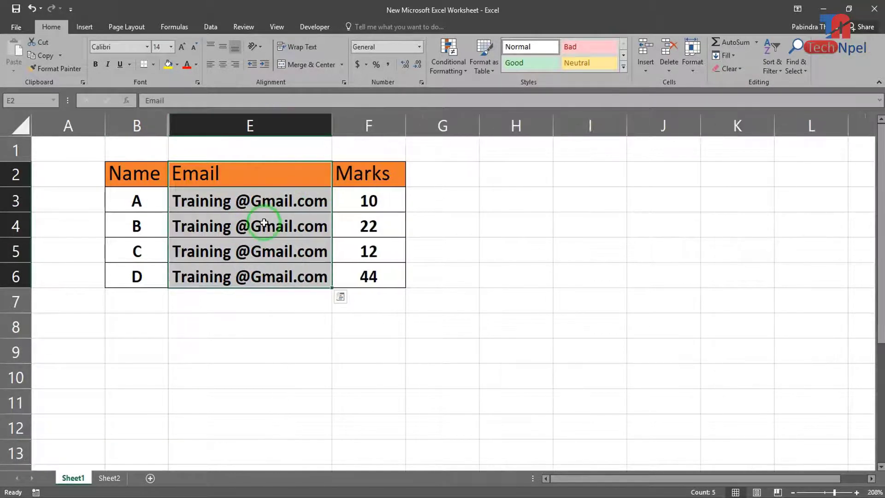
left_click(270, 374)
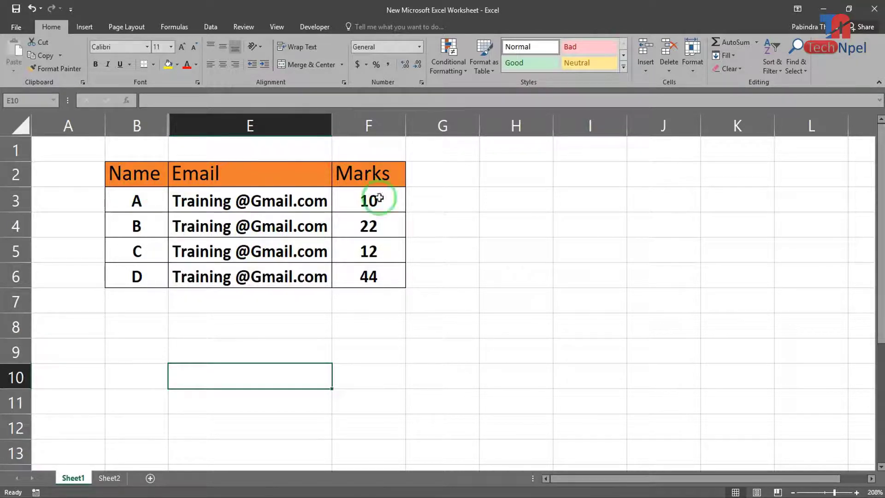
left_click(456, 245)
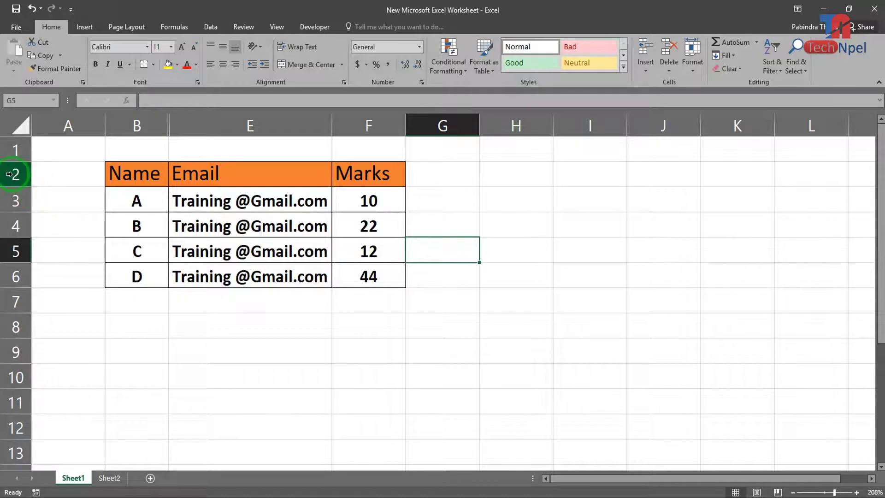
left_click_drag(15, 174, 16, 355)
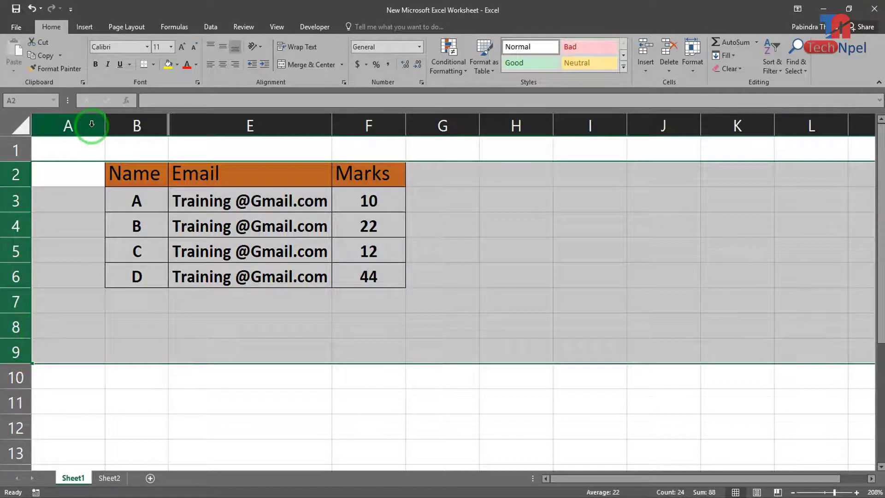
left_click_drag(85, 120, 421, 108)
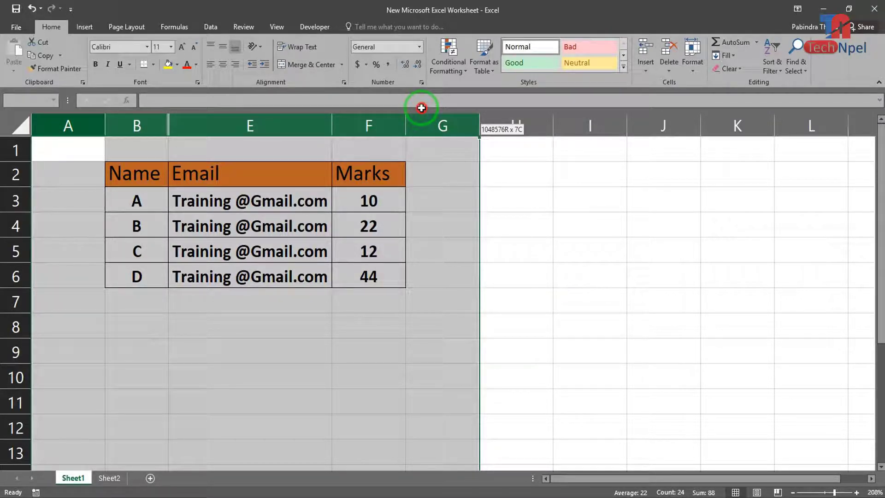
left_click_drag(421, 108, 419, 104)
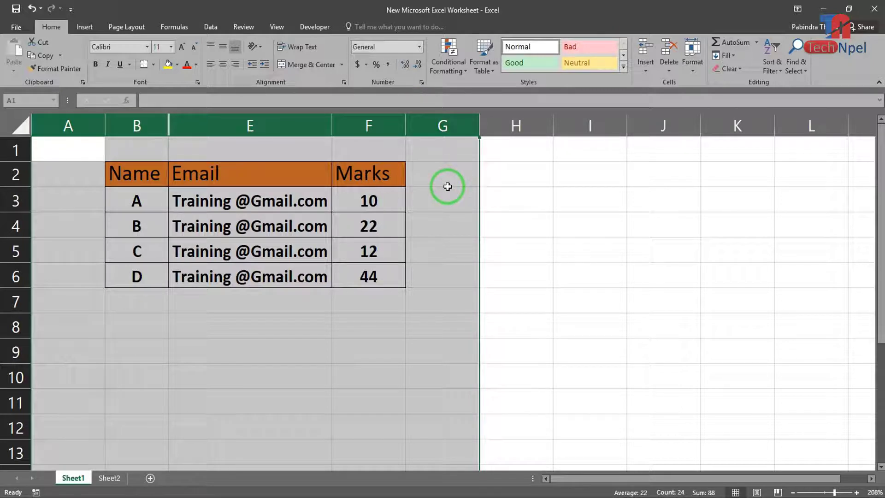
left_click(446, 187)
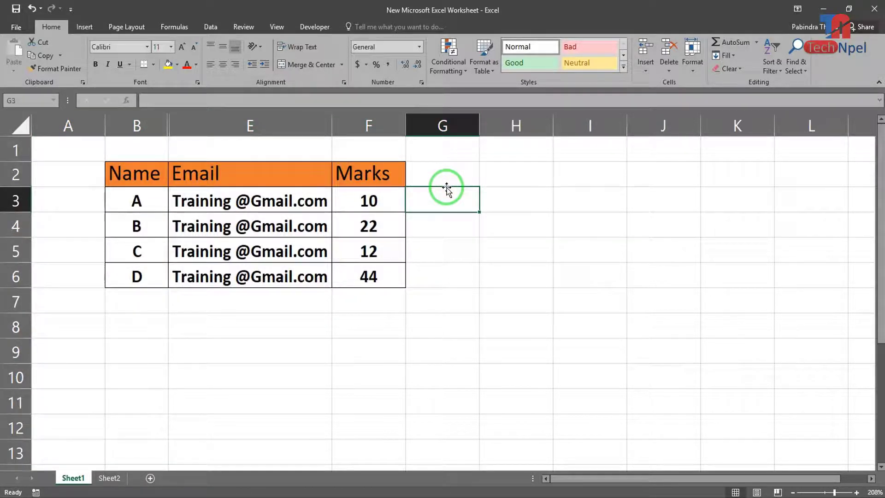
left_click(173, 143)
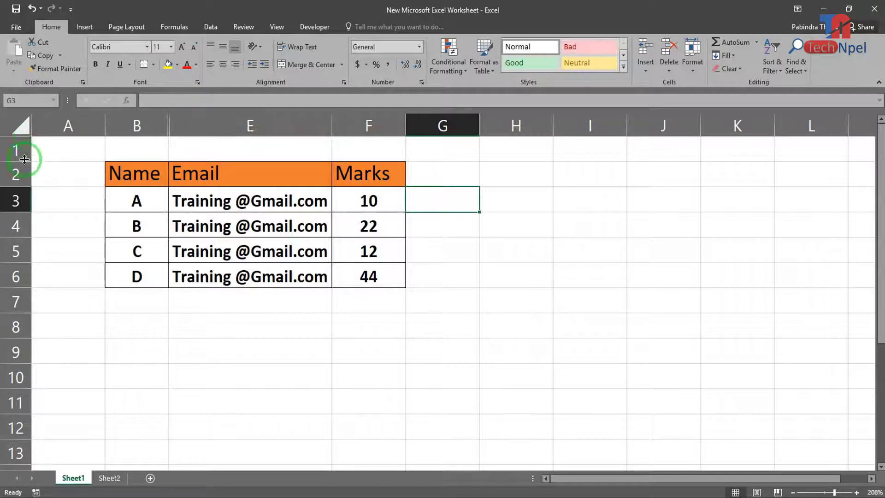
left_click_drag(13, 152, 9, 328)
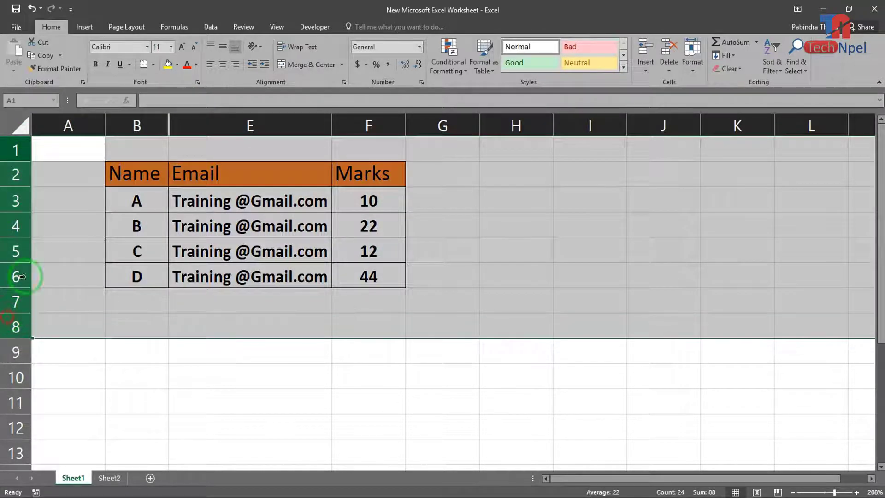
left_click(138, 118)
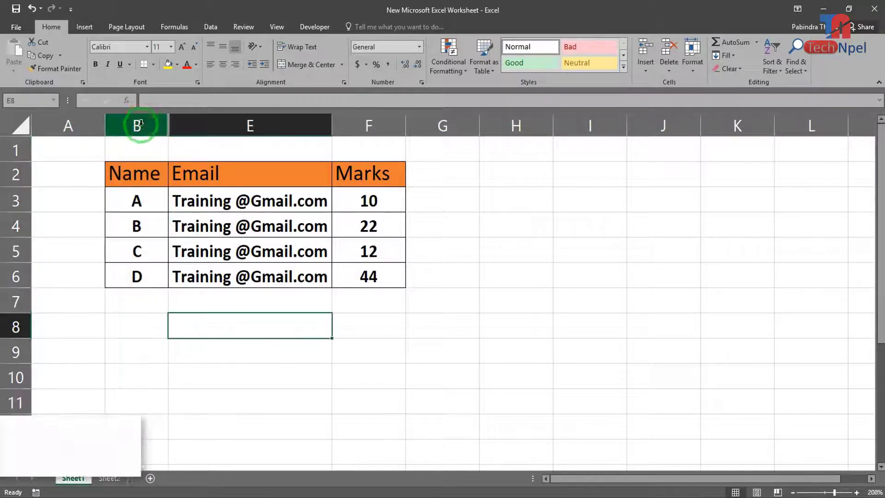
Select columns B through E and unhide the hidden columns C and D
left_click(139, 119)
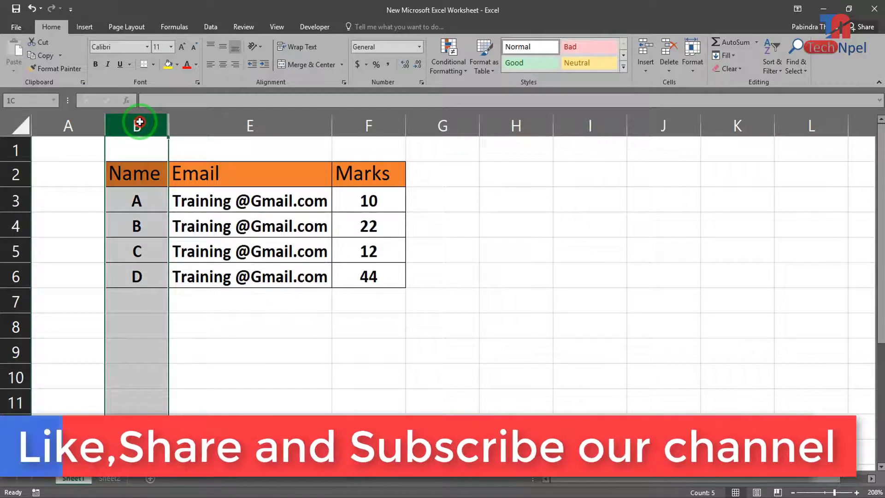
left_click(297, 120)
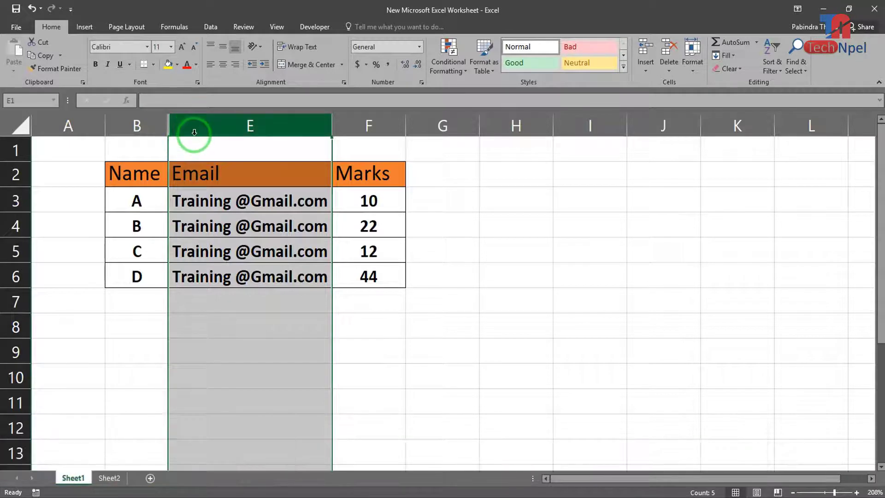
left_click_drag(187, 130, 265, 129)
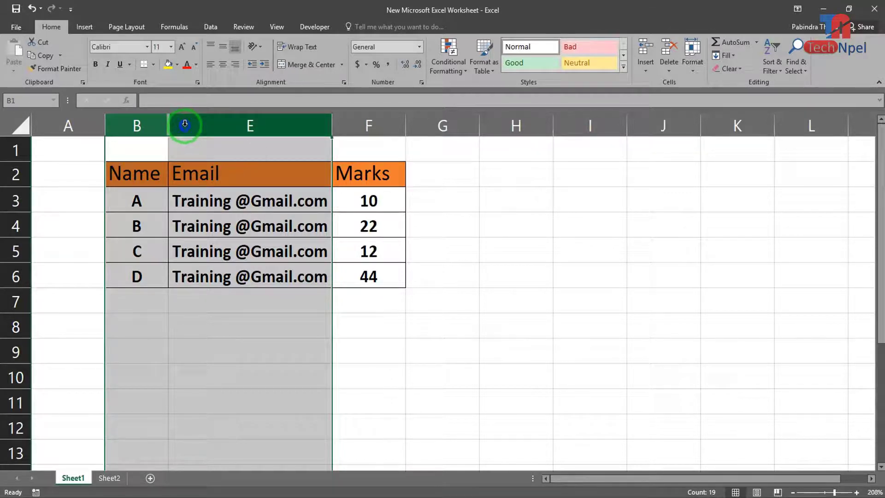
right_click(185, 125)
left_click(220, 290)
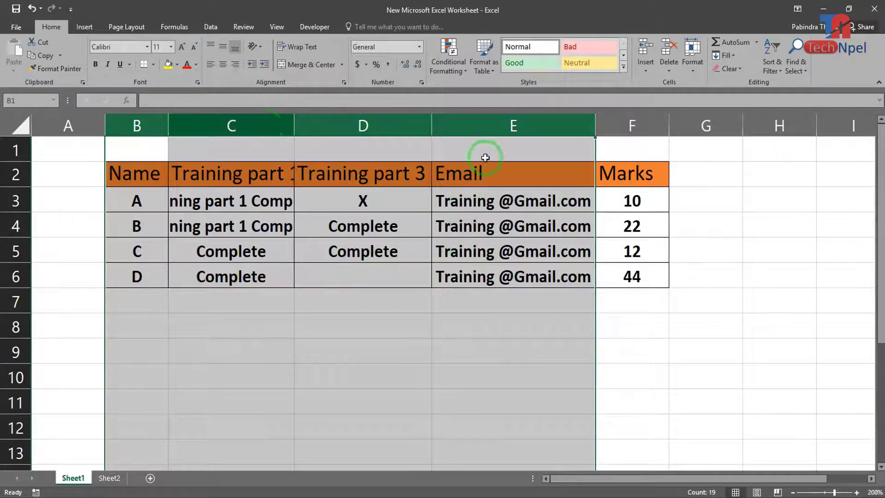
left_click(641, 368)
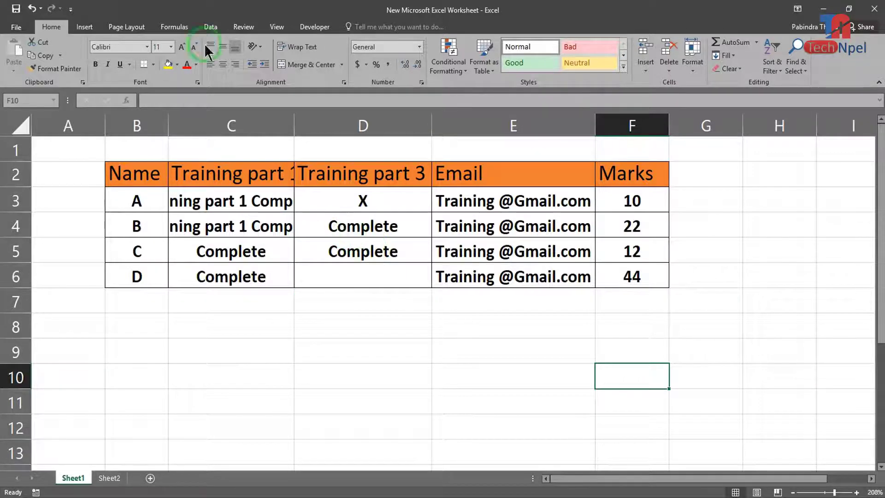
Autofit column C to its longest entry and left-align the Training part 1 header in C2
left_click(243, 198)
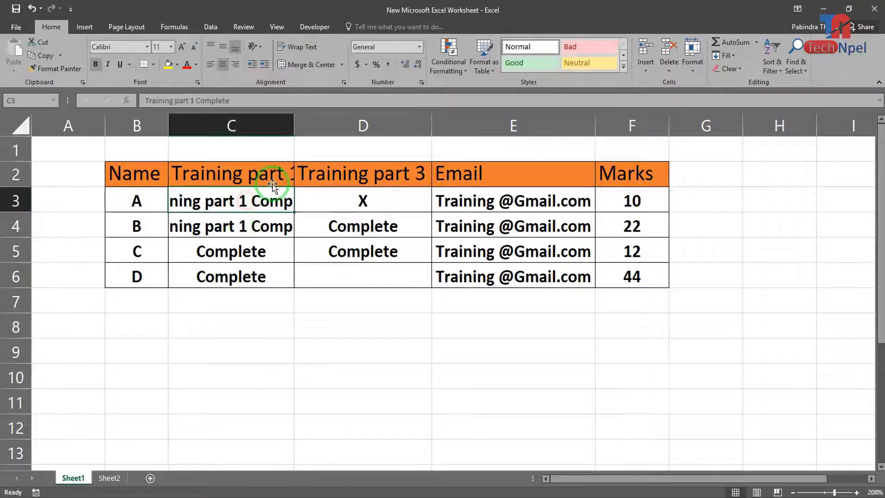
double_click(295, 124)
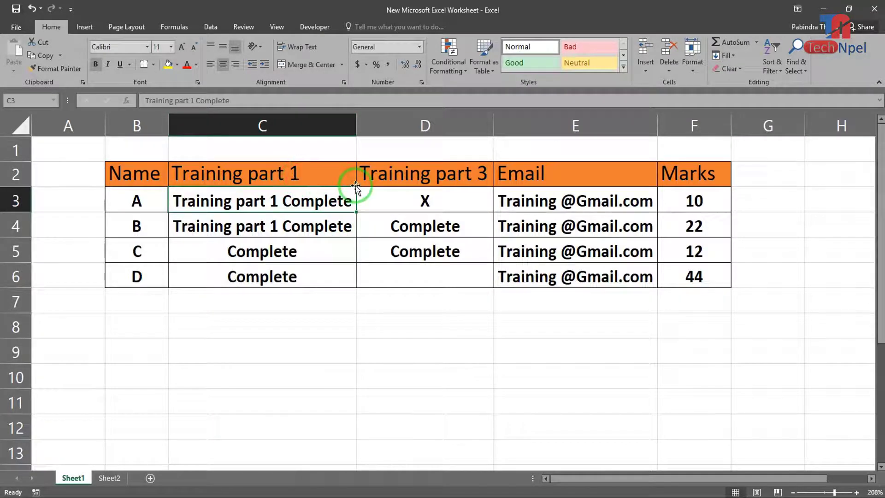
left_click(326, 177)
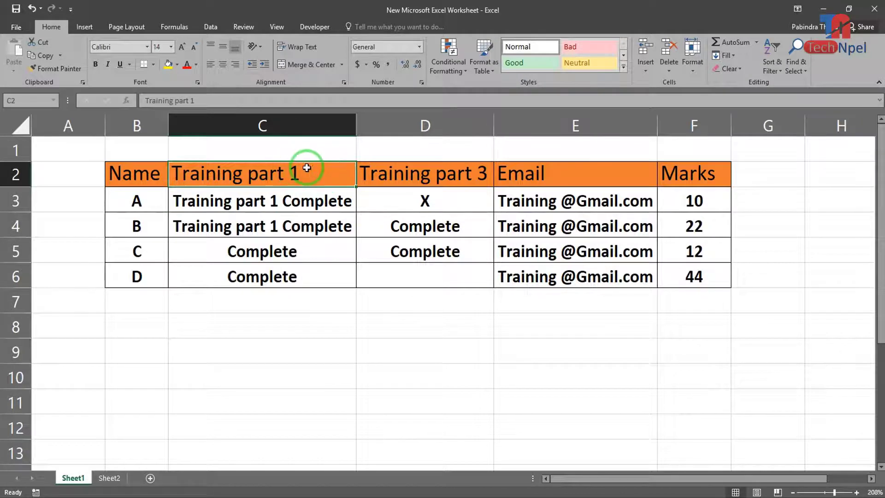
left_click(222, 64)
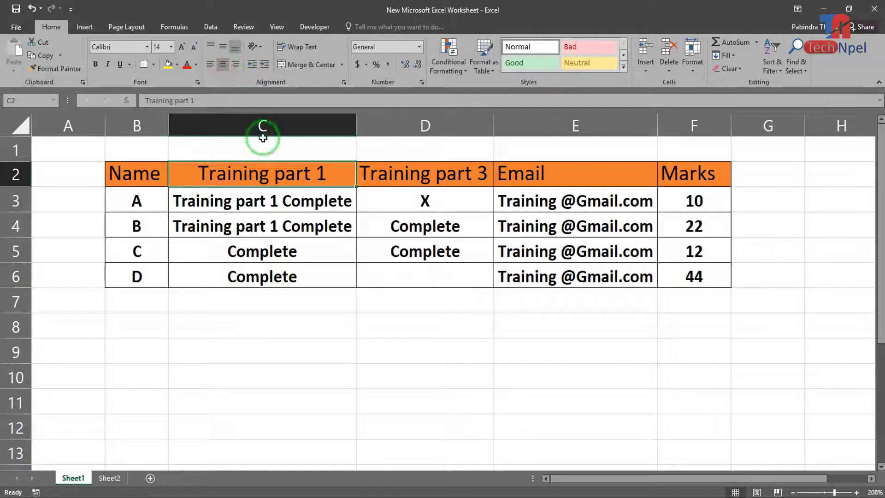
left_click(211, 65)
Narrow column C so the Training part 1 Complete entries in C3 and C4 are clipped
left_click_drag(356, 129, 302, 143)
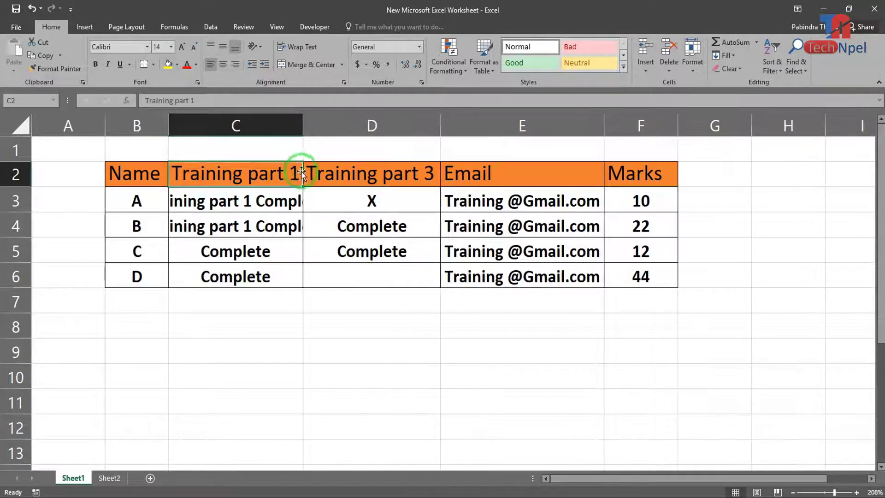
left_click(291, 199)
left_click(254, 175)
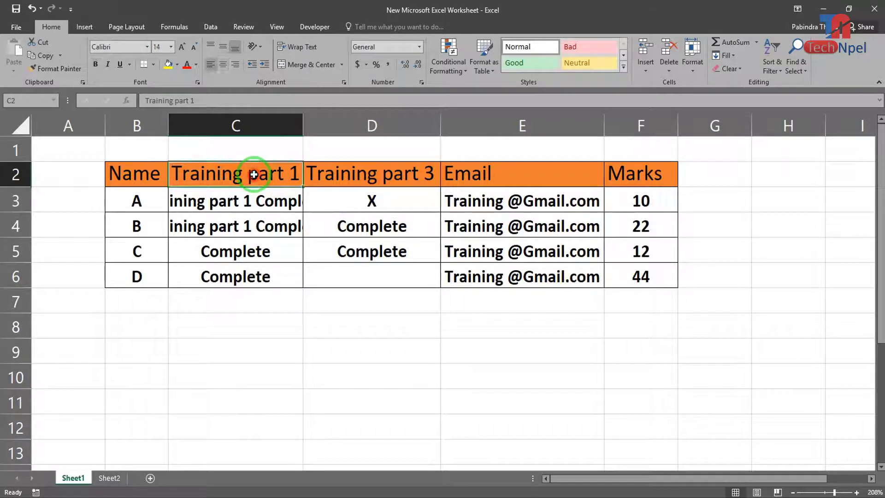
left_click(243, 203)
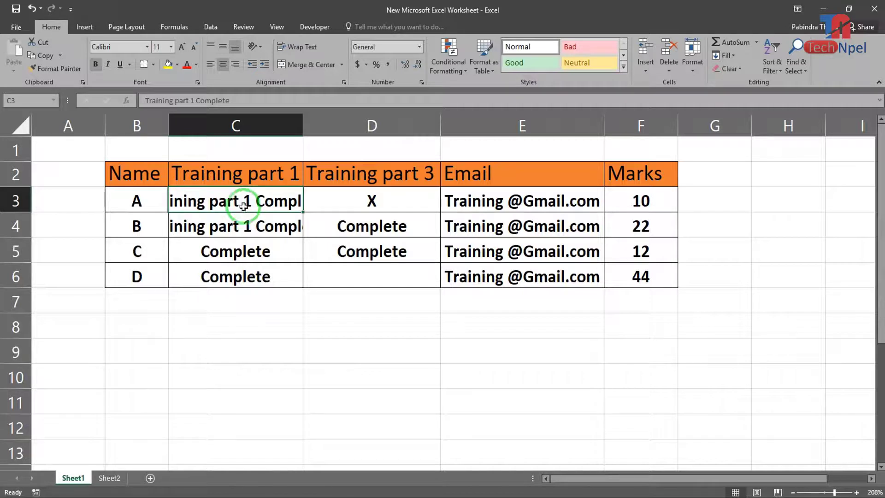
Wrap C3's long Training part 1 Complete text onto two lines
left_click(240, 222)
left_click(249, 202)
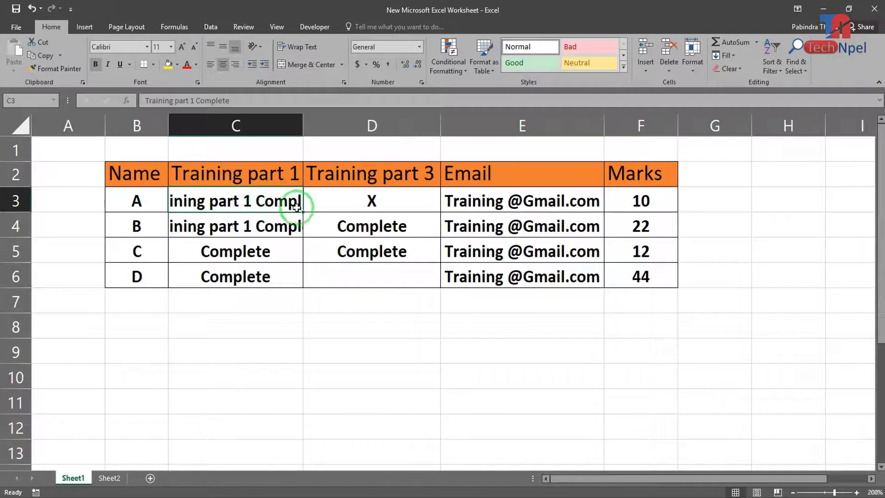
double_click(267, 202)
left_click(267, 220)
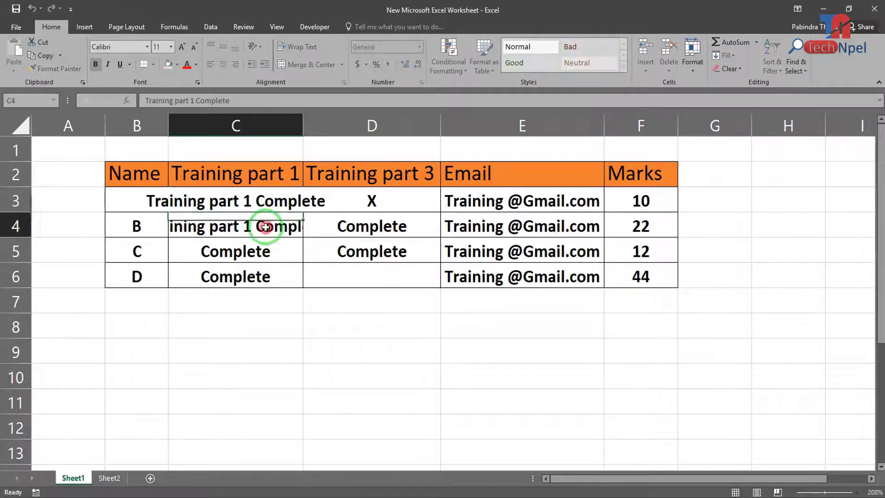
left_click(279, 202)
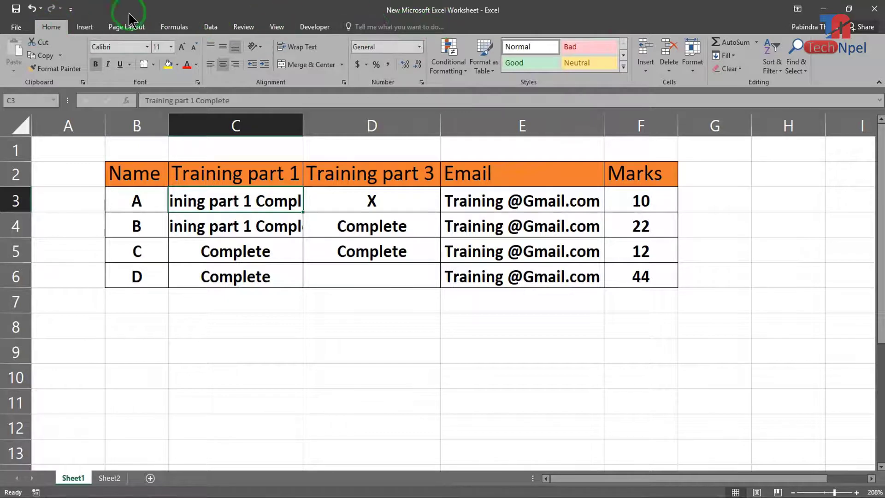
left_click(55, 27)
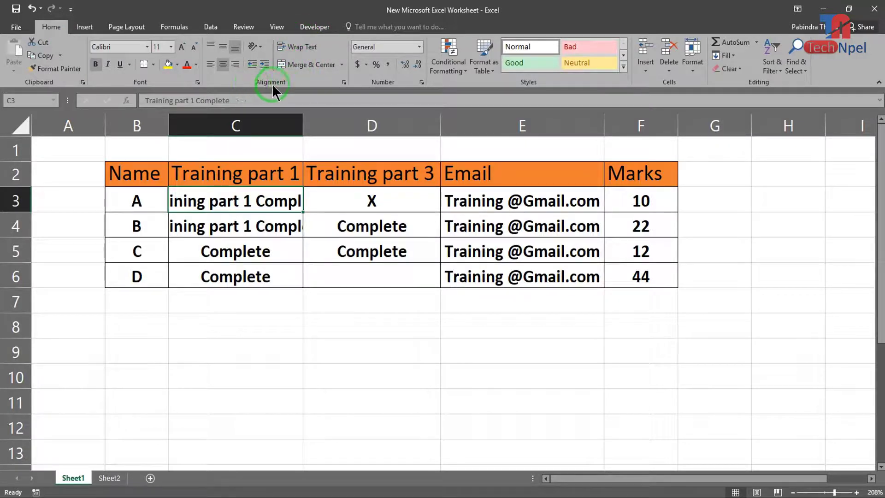
left_click(304, 47)
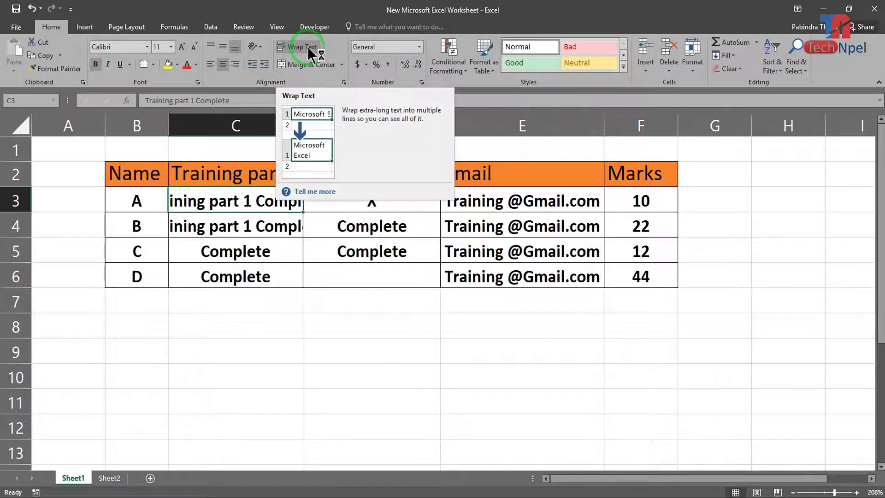
left_click(311, 54)
Make row 3 taller and middle-align the entries in B3 through E3
left_click(257, 276)
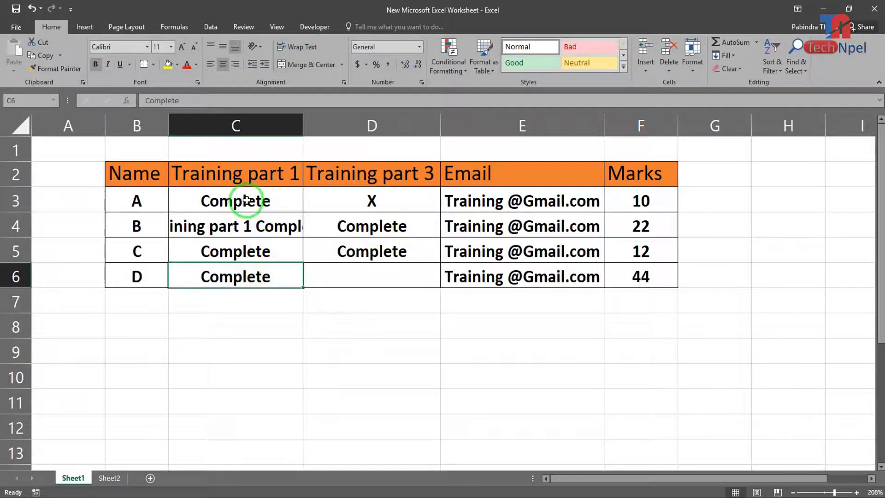
left_click_drag(31, 212, 31, 241)
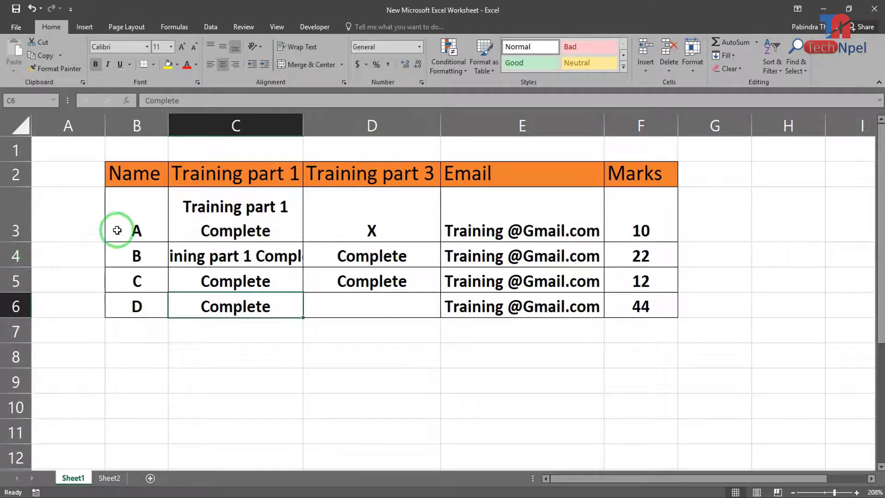
left_click_drag(156, 208, 565, 213)
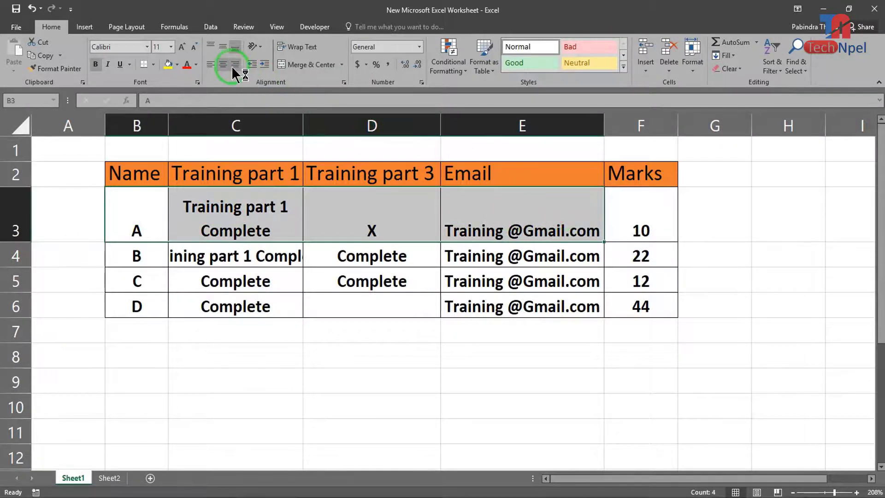
left_click(222, 47)
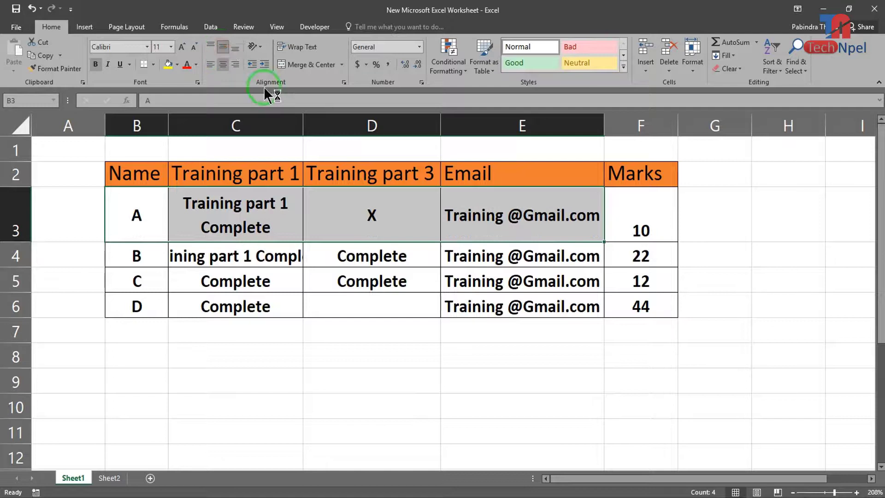
left_click(278, 287)
left_click(210, 215)
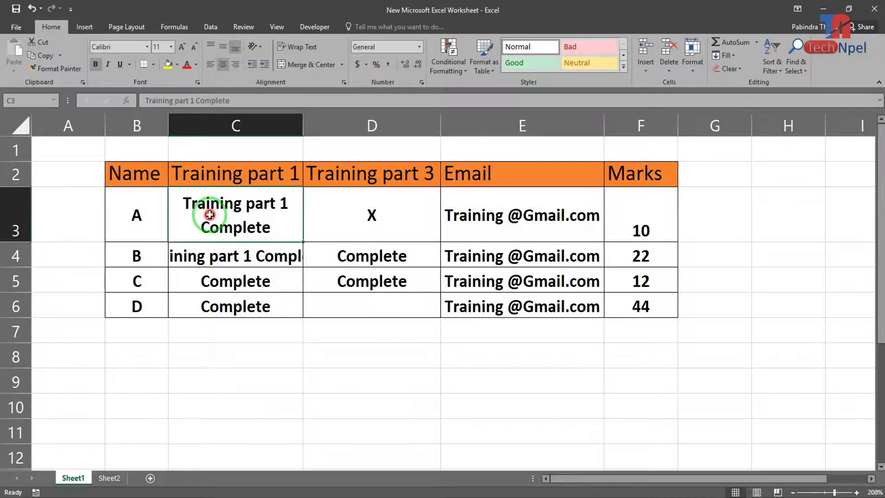
left_click(283, 174)
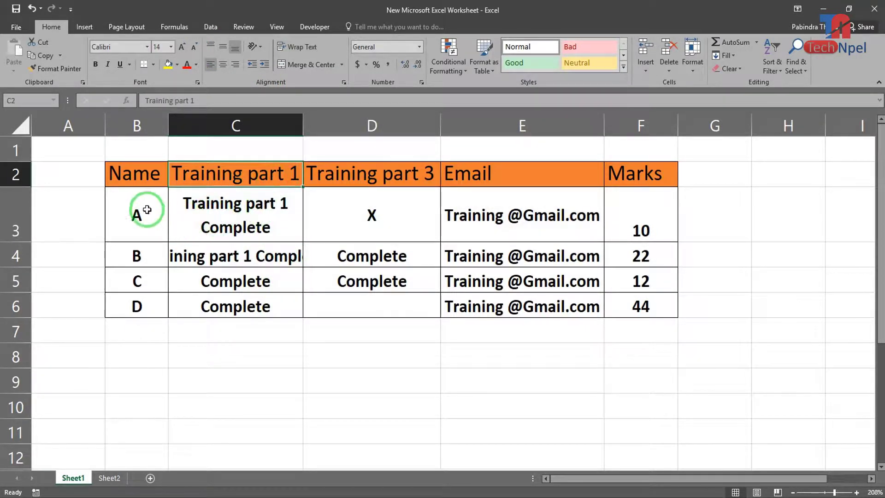
left_click(140, 208)
left_click_drag(153, 221, 251, 216)
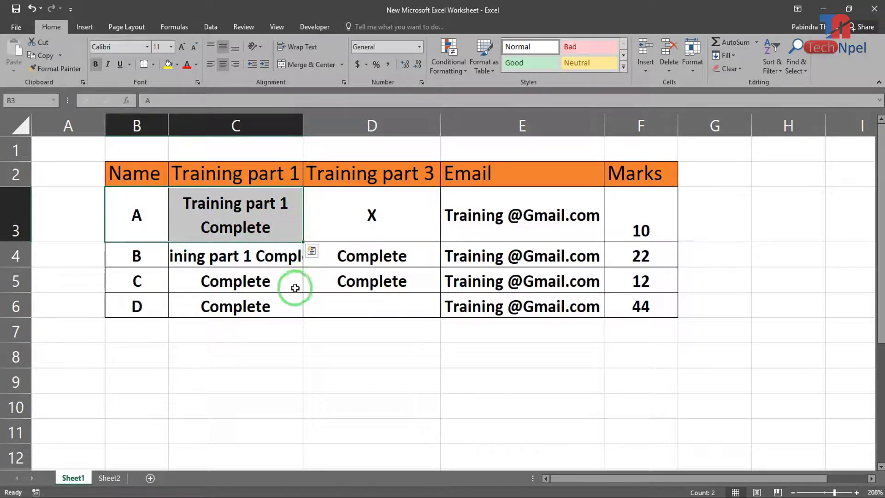
Insert a line break in C4 with Alt+Enter so 'Complete' moves to a second line
left_click(276, 370)
left_click_drag(150, 181, 660, 313)
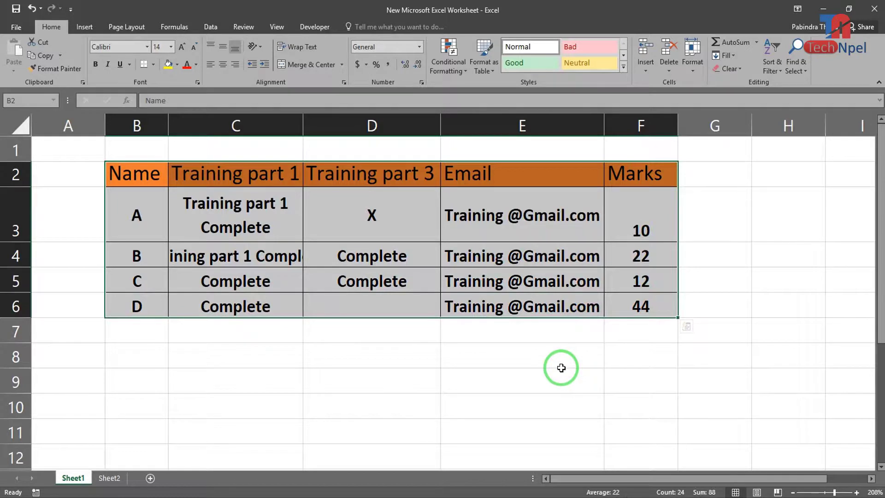
left_click(221, 214)
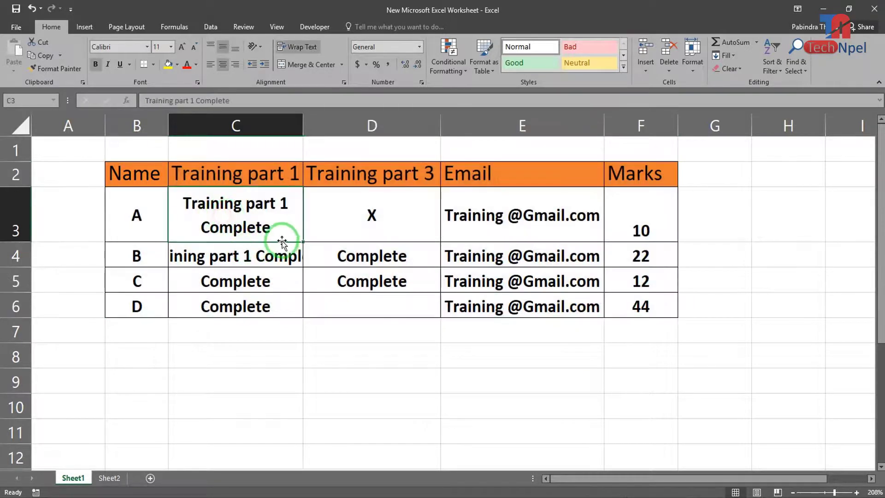
double_click(276, 259)
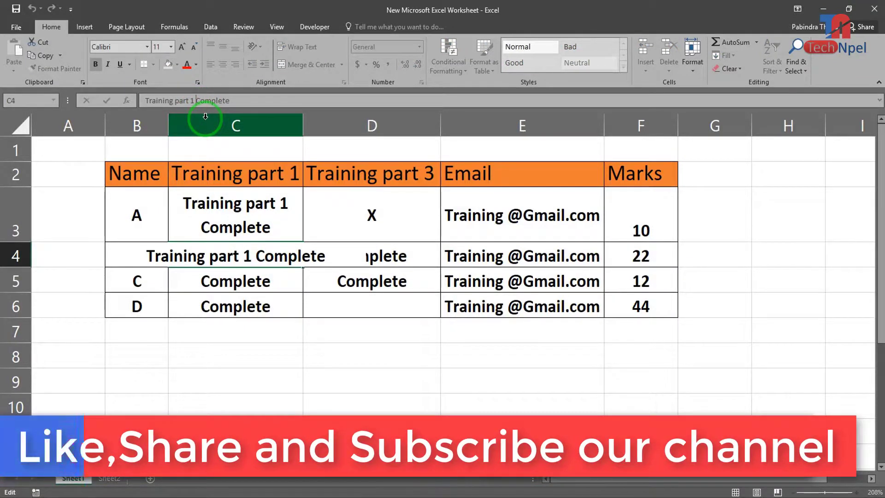
key("alt+Return")
left_click(253, 309)
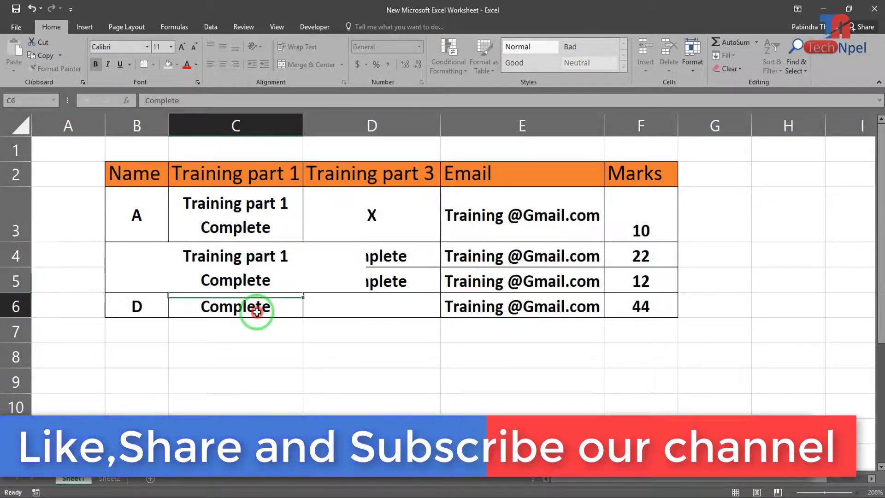
left_click(267, 275)
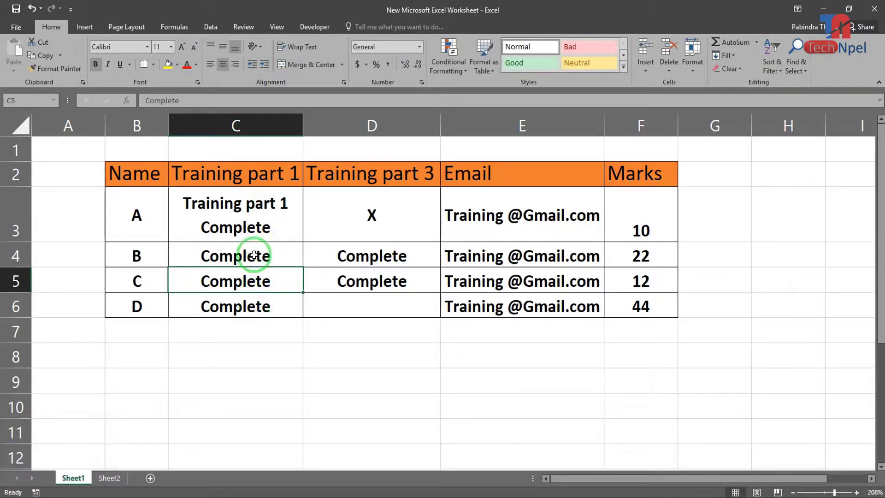
left_click(236, 366)
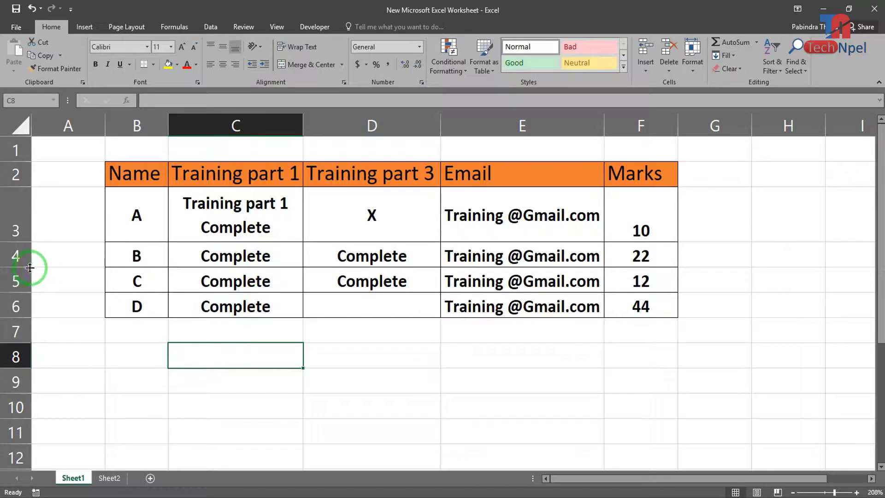
Select the whole sheet and drag a row border down to heighten every row
left_click(20, 130)
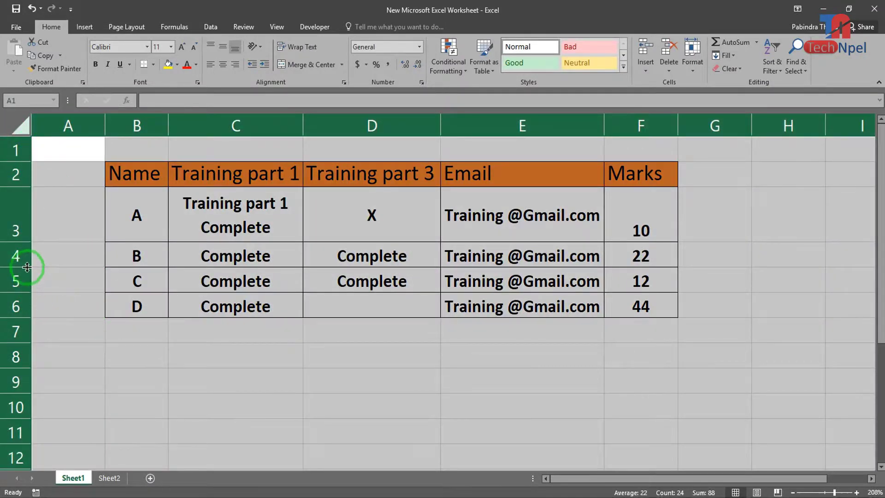
left_click_drag(27, 268, 20, 290)
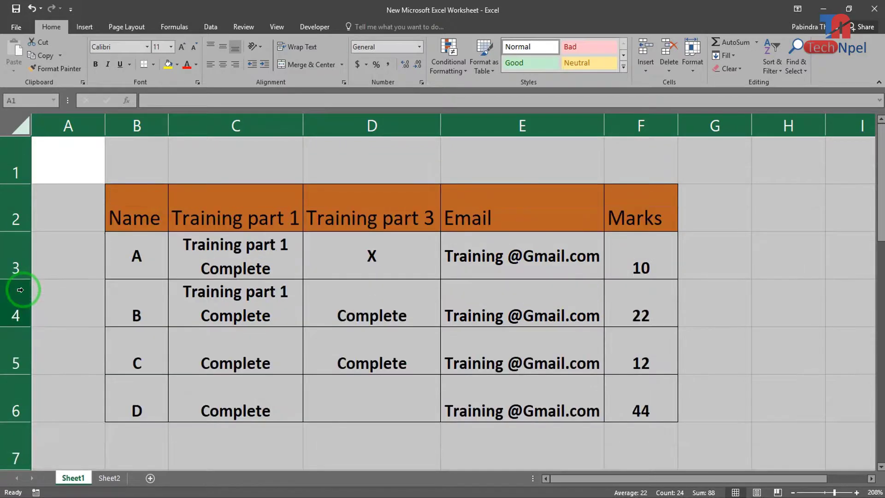
left_click(223, 365)
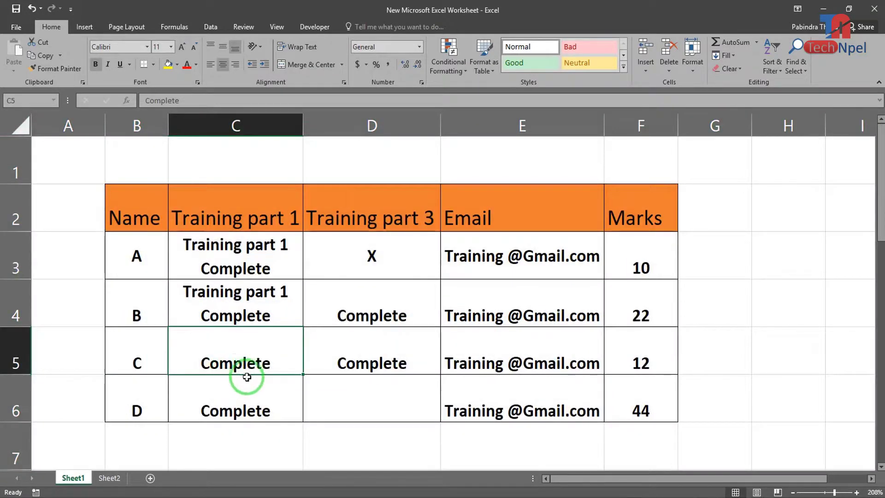